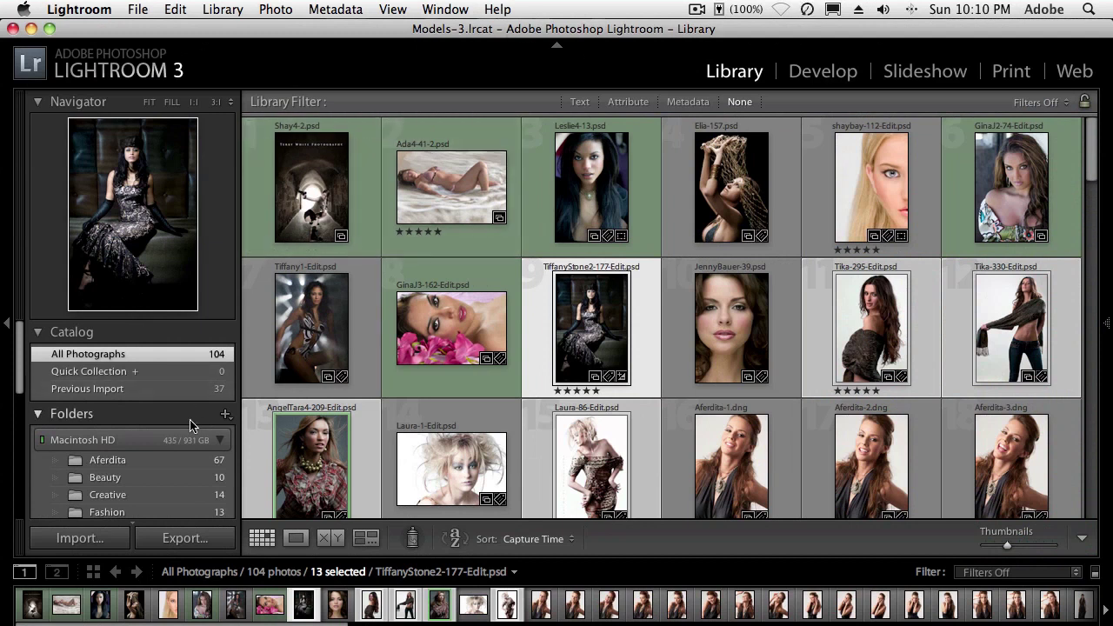
# - Show the Beauty Portfolio collection's 10 photos in the grid with nothing selected
pyautogui.scroll(-5, 187, 422)
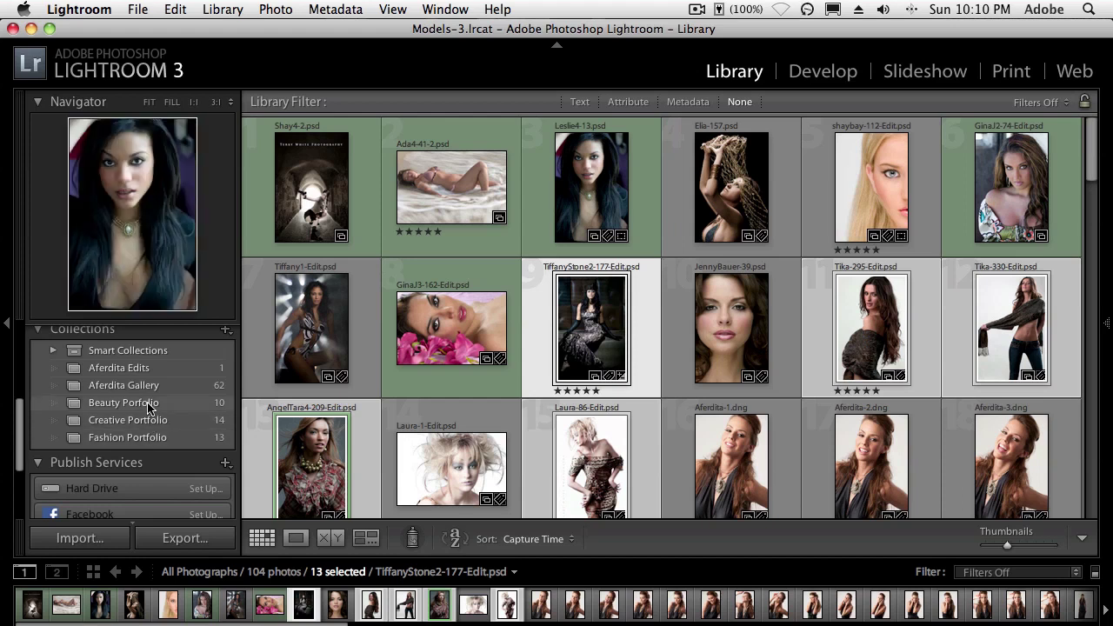
pyautogui.click(148, 405)
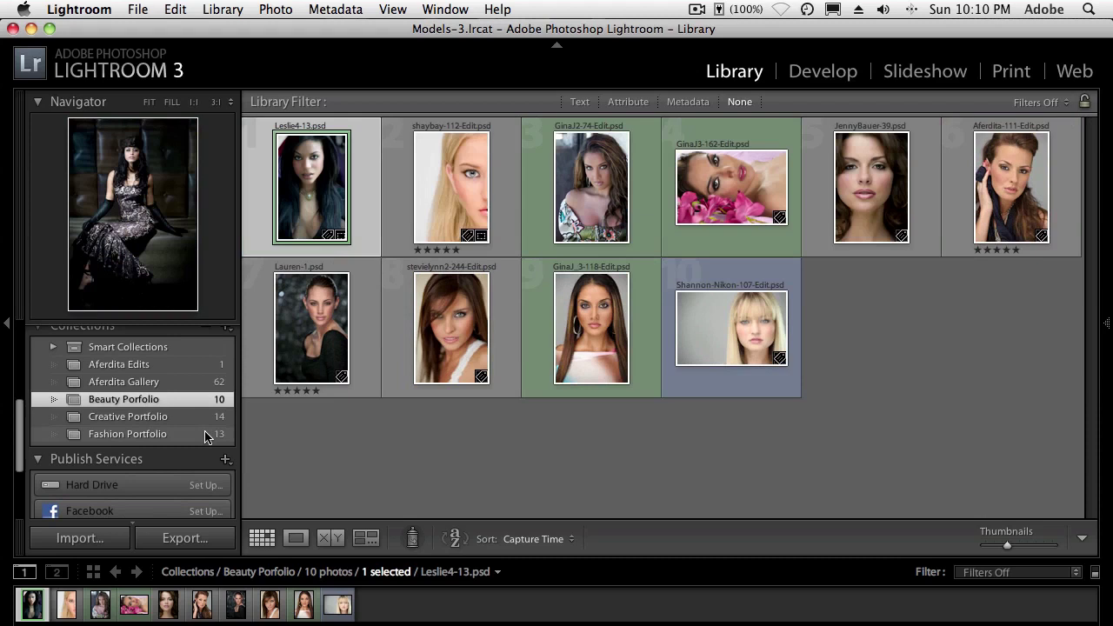
pyautogui.scroll(-3, 207, 436)
pyautogui.click(291, 440)
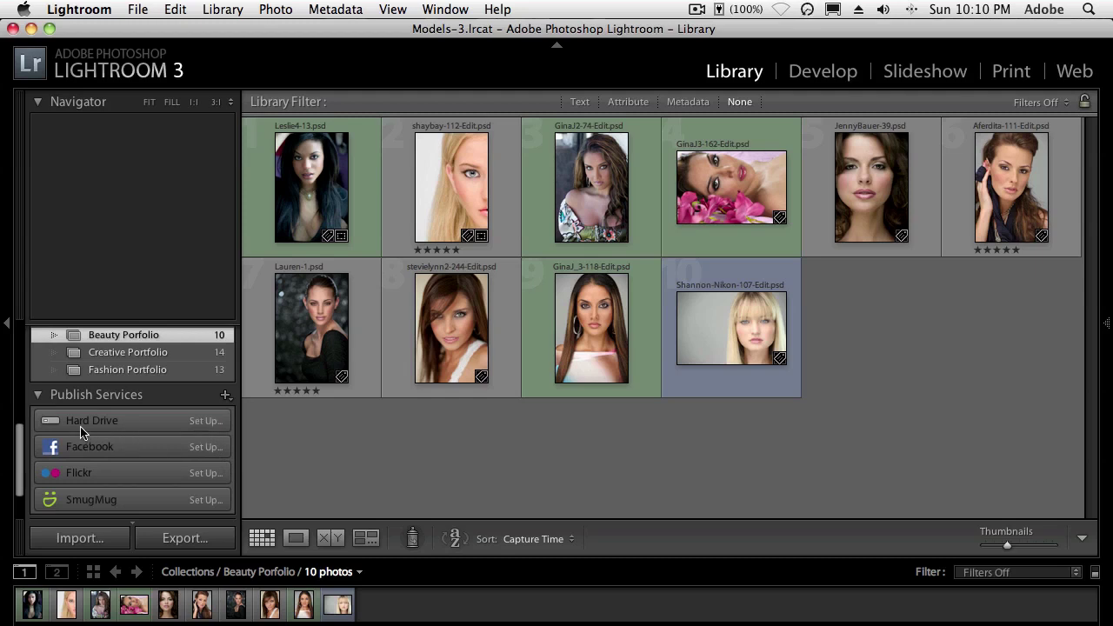
pyautogui.press('alt')
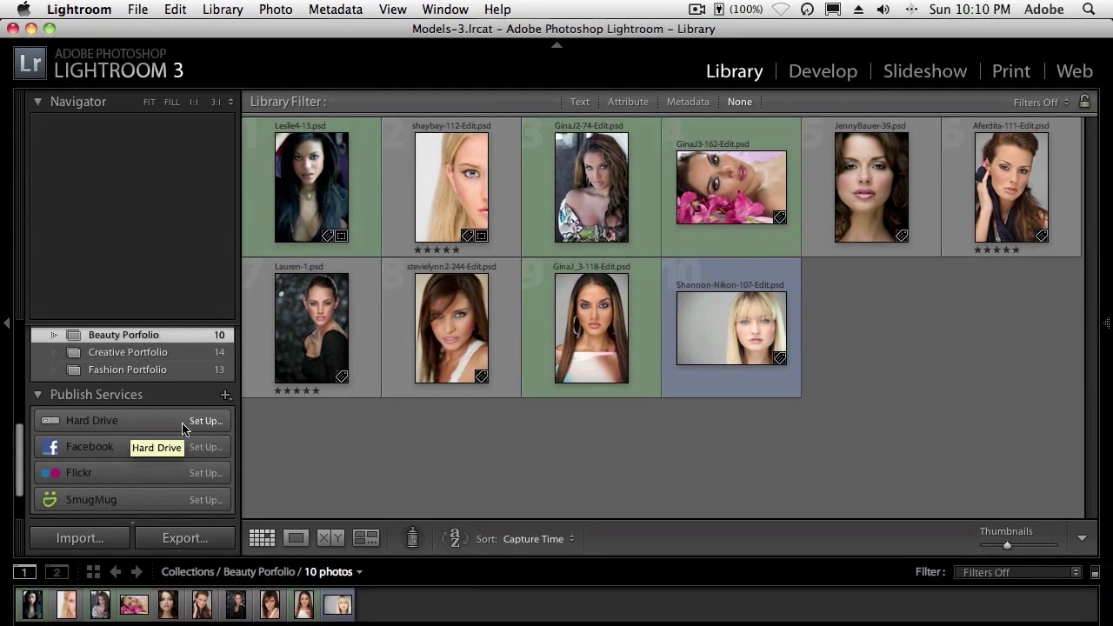
# - Start a Hard Drive publish service and give it the description iDevices
pyautogui.click(198, 423)
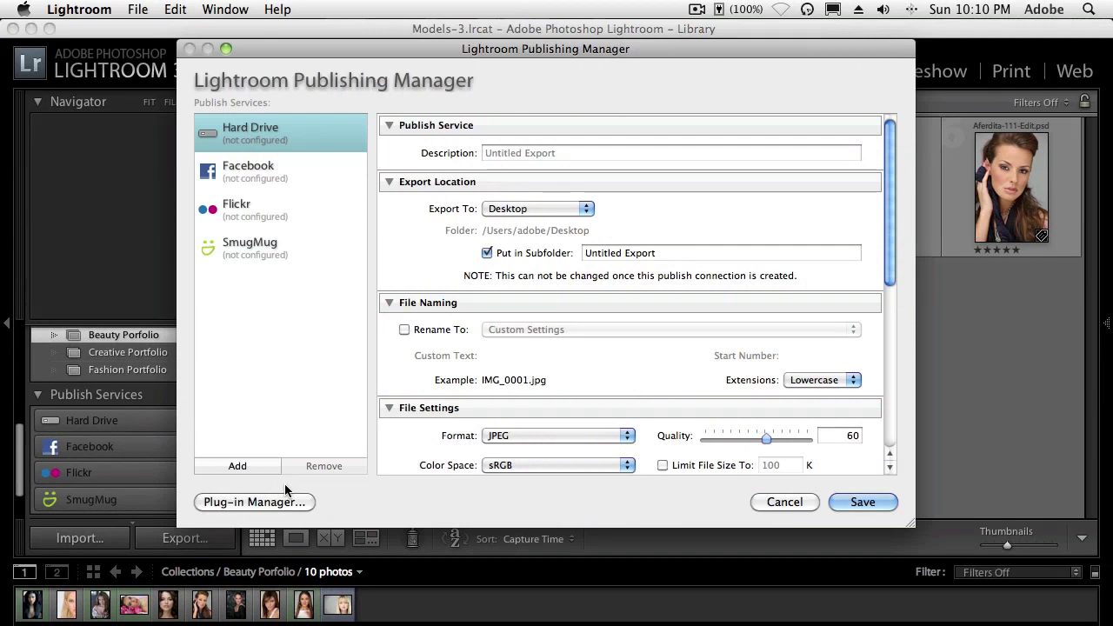
pyautogui.click(505, 155)
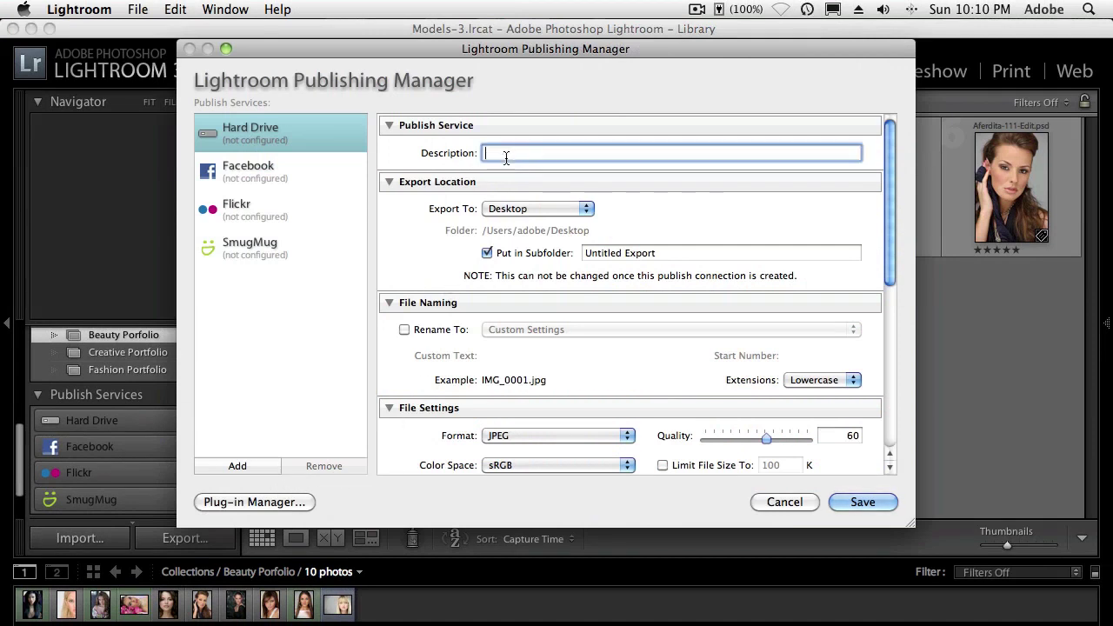
pyautogui.write('iDe')
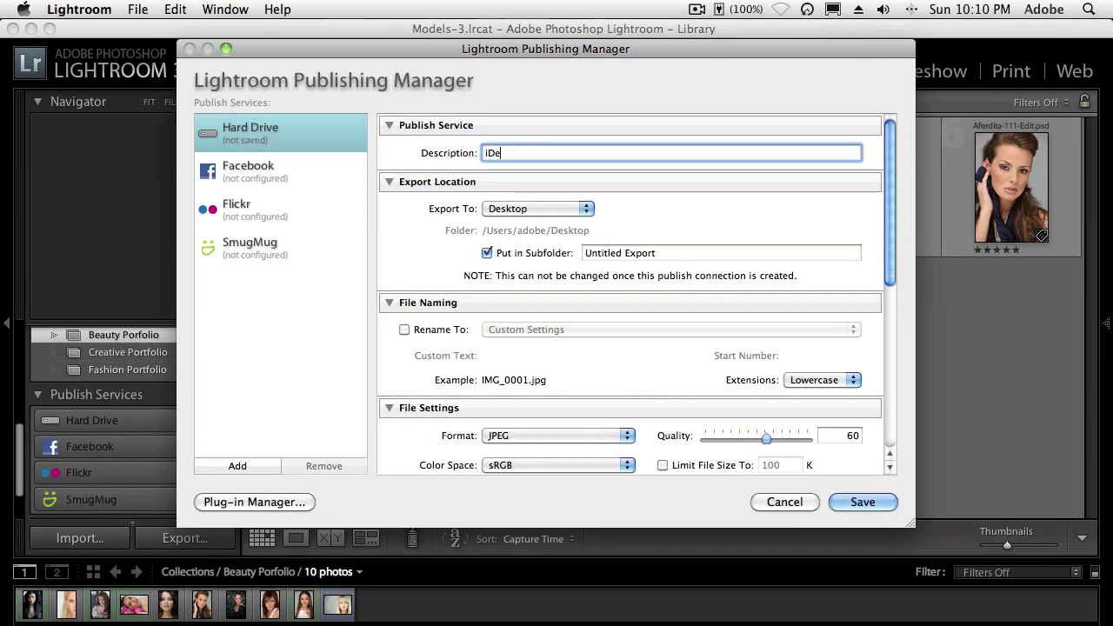
pyautogui.write('vices')
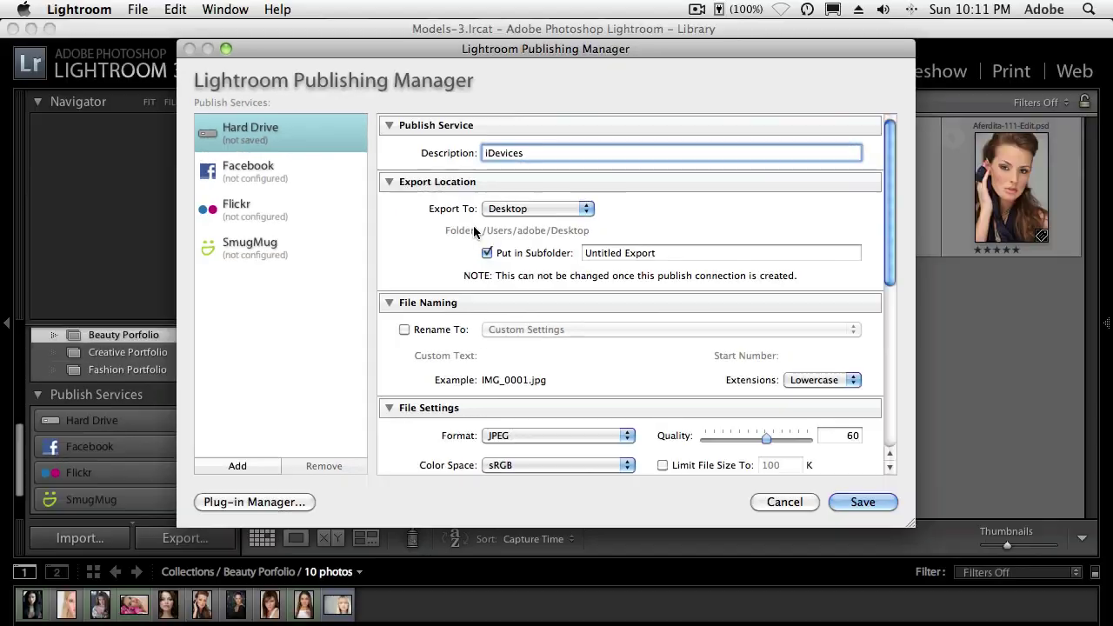
# - Export to the specific folder Pictures/iDevices, with Put in Subfolder unchecked
pyautogui.click(522, 210)
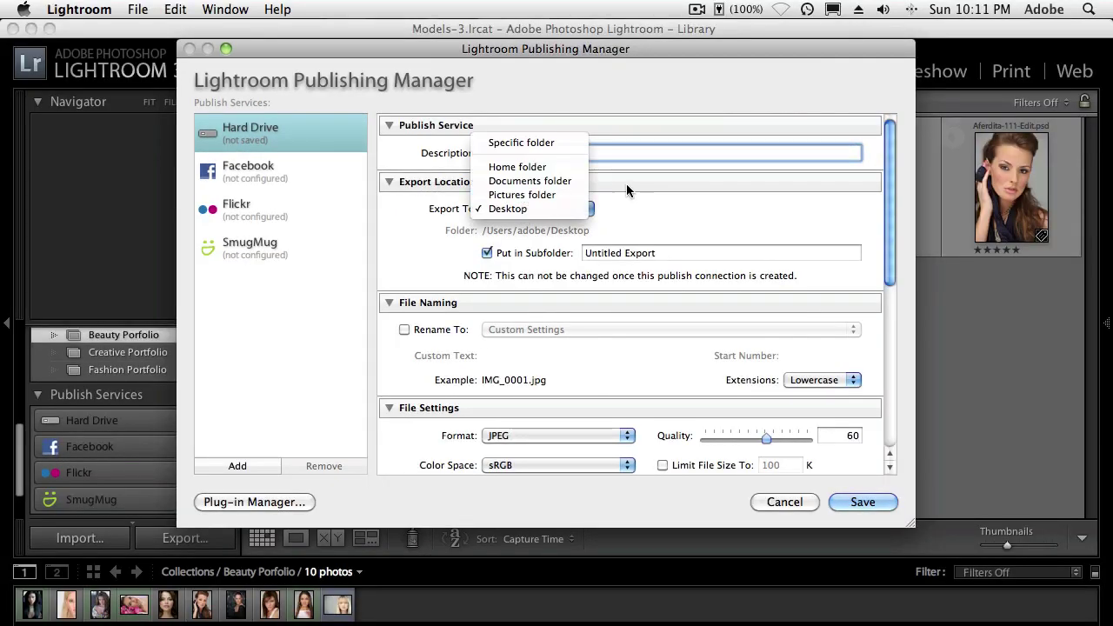
pyautogui.click(538, 143)
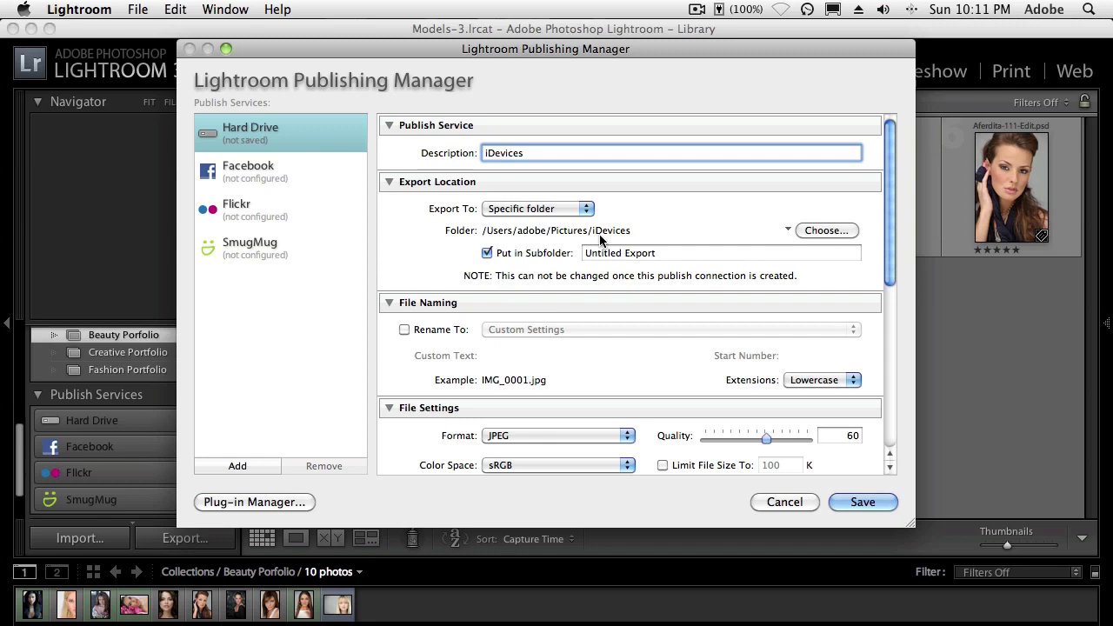
pyautogui.click(823, 231)
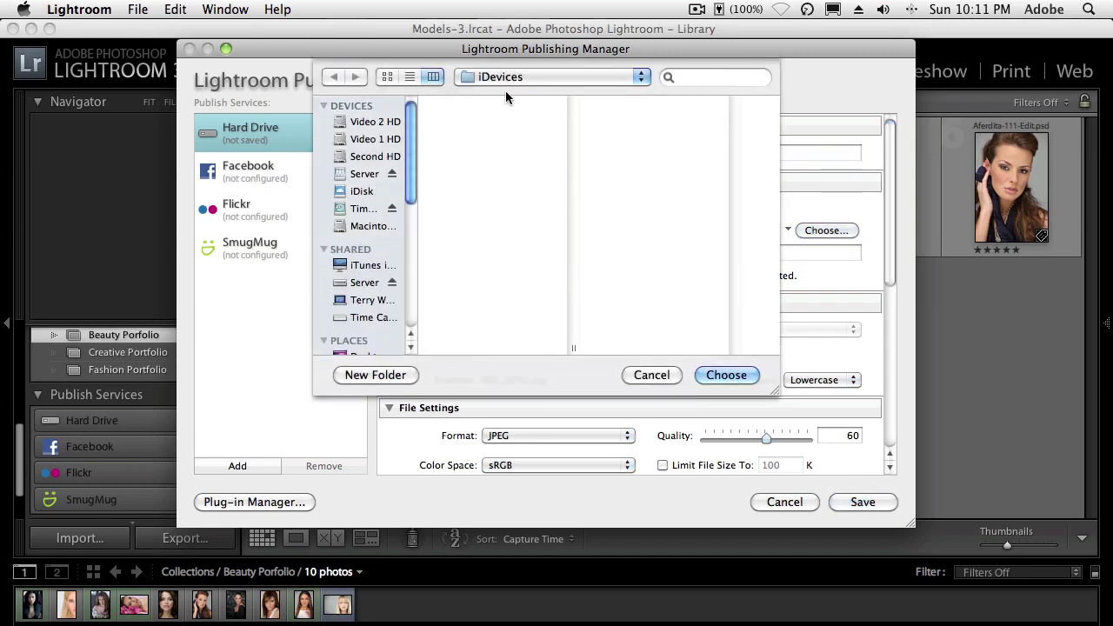
pyautogui.click(504, 78)
pyautogui.click(511, 96)
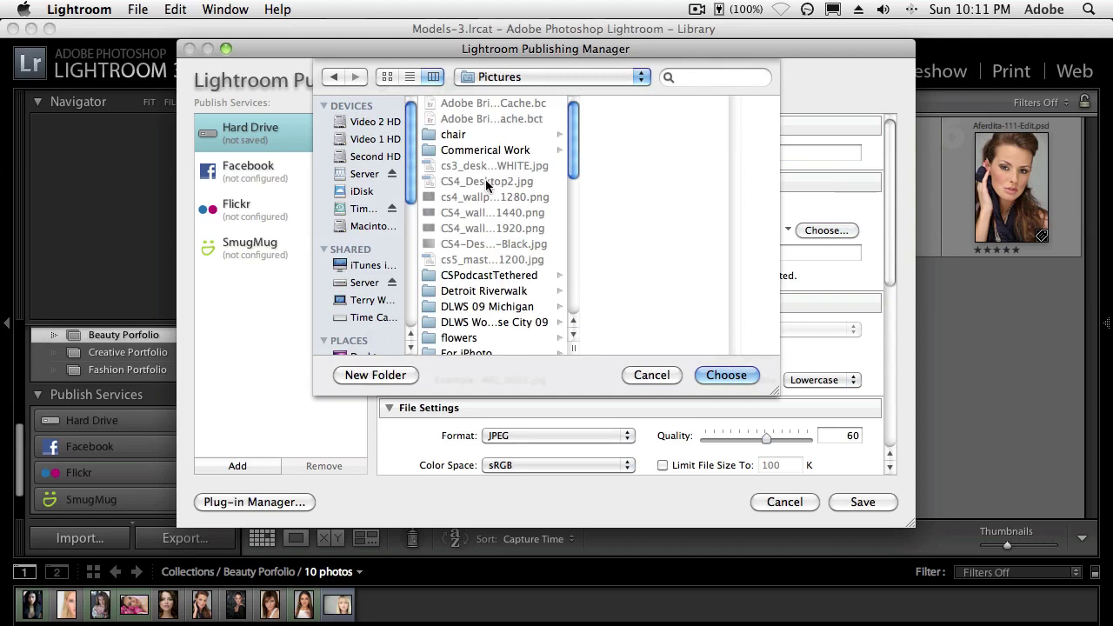
pyautogui.scroll(-5, 465, 320)
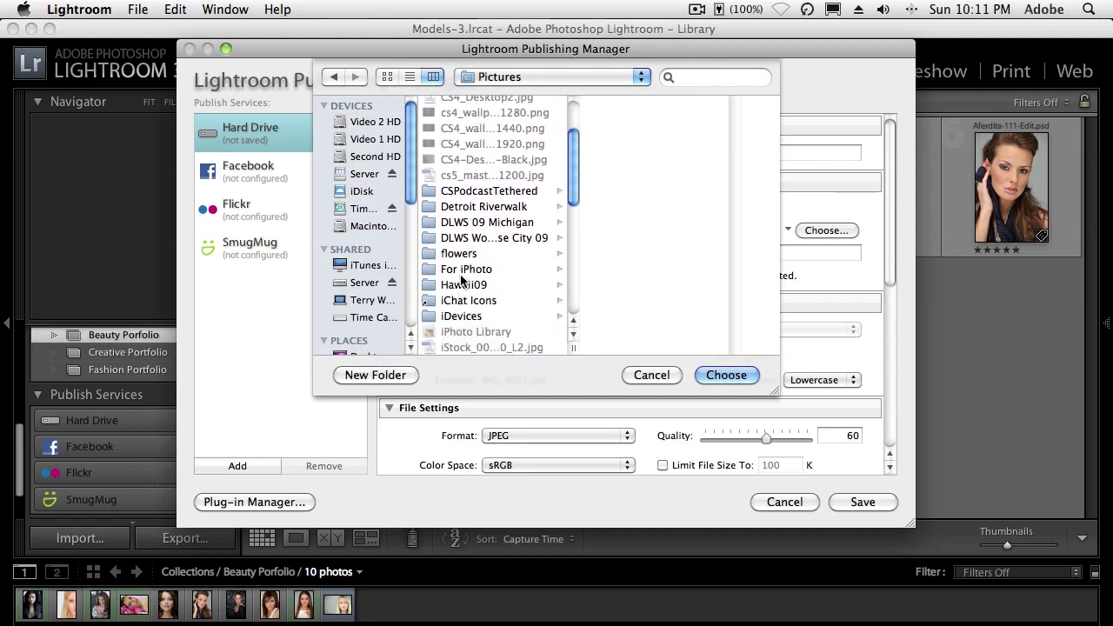
pyautogui.click(464, 318)
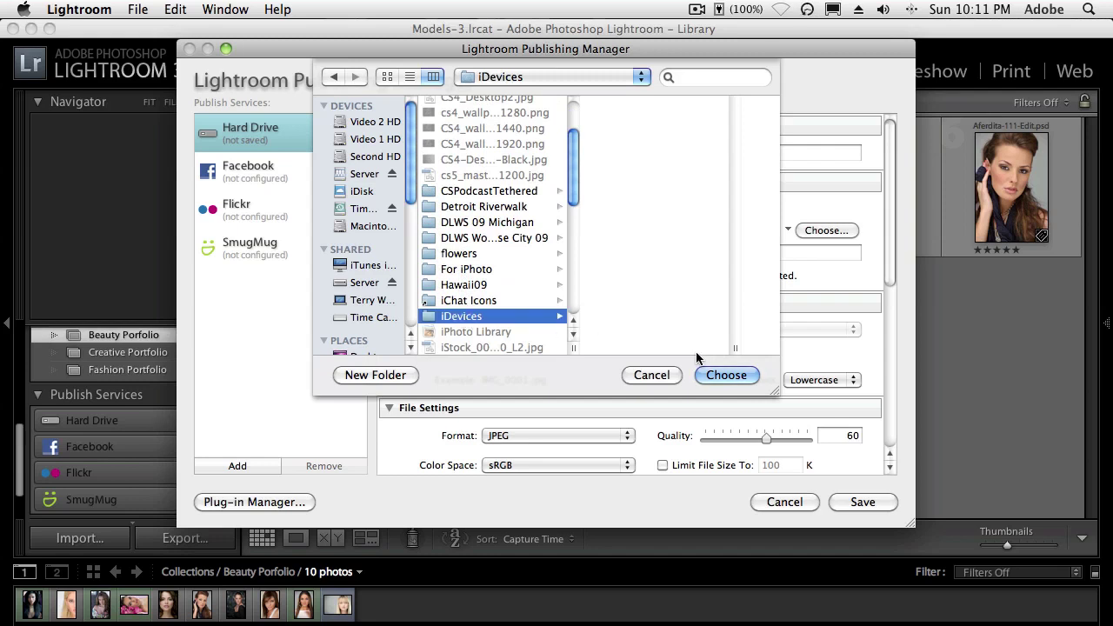
pyautogui.click(727, 375)
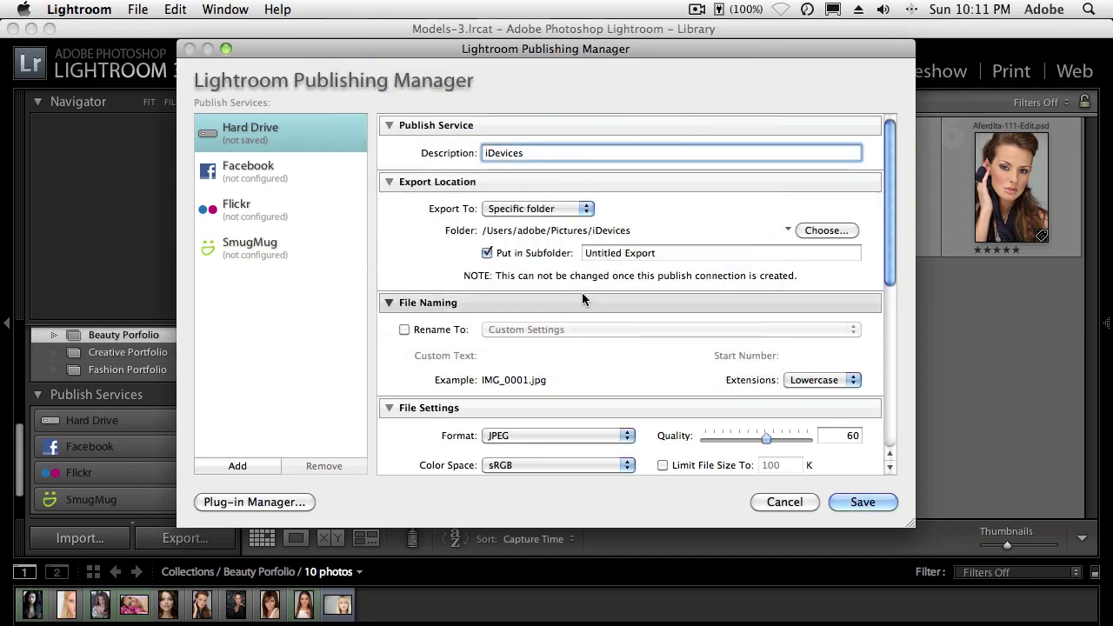
pyautogui.click(487, 253)
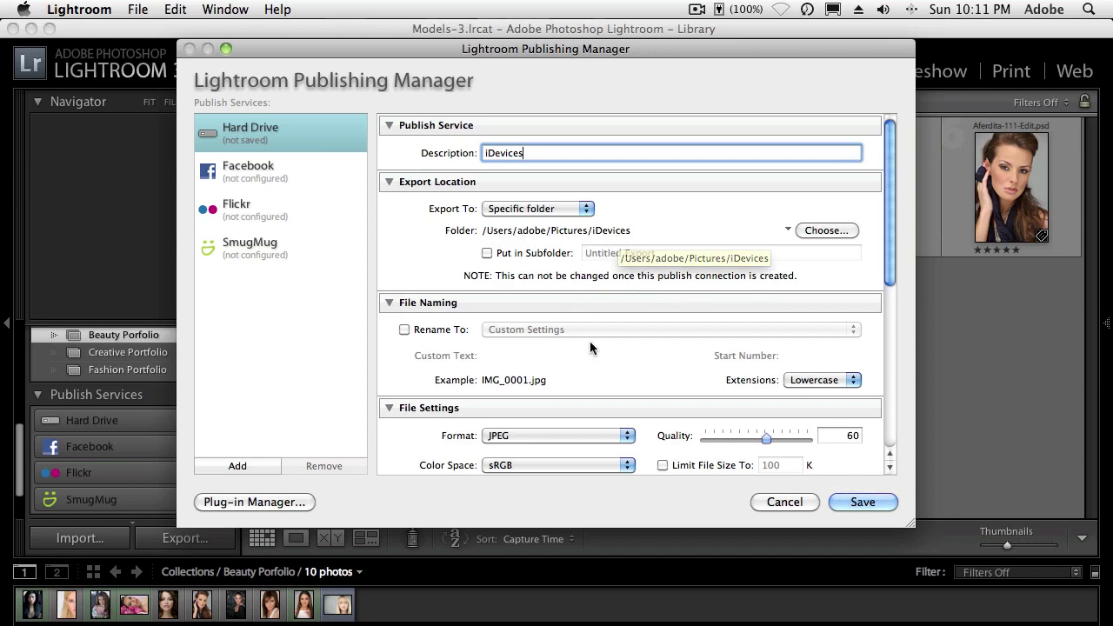
# - Enable Rename To for the iDevices service and show the file naming templates
pyautogui.scroll(-3, 591, 342)
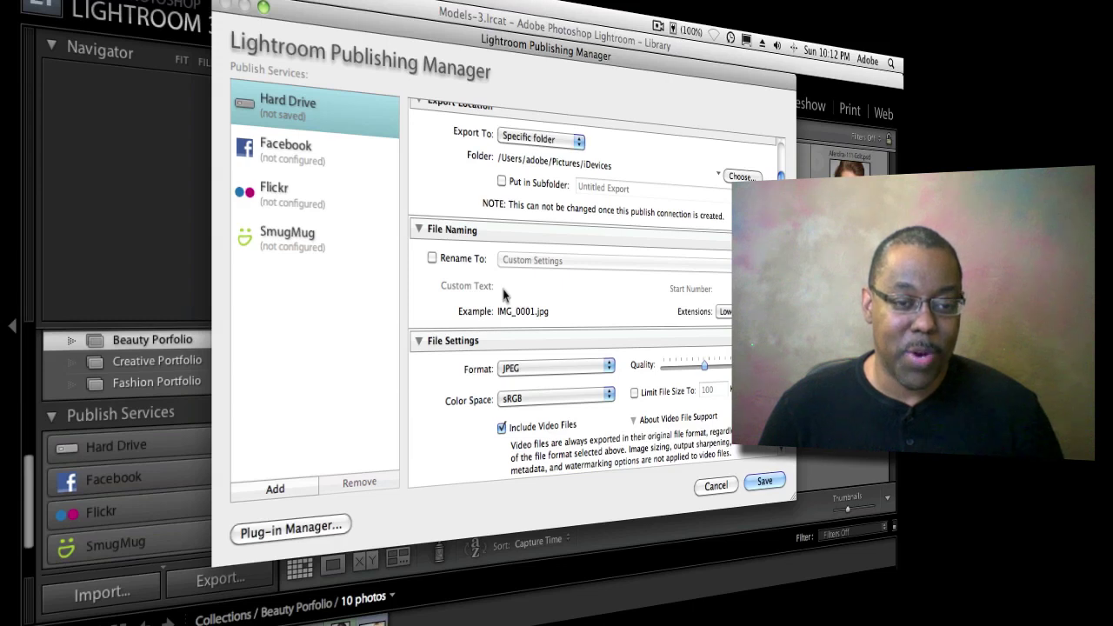
pyautogui.click(468, 266)
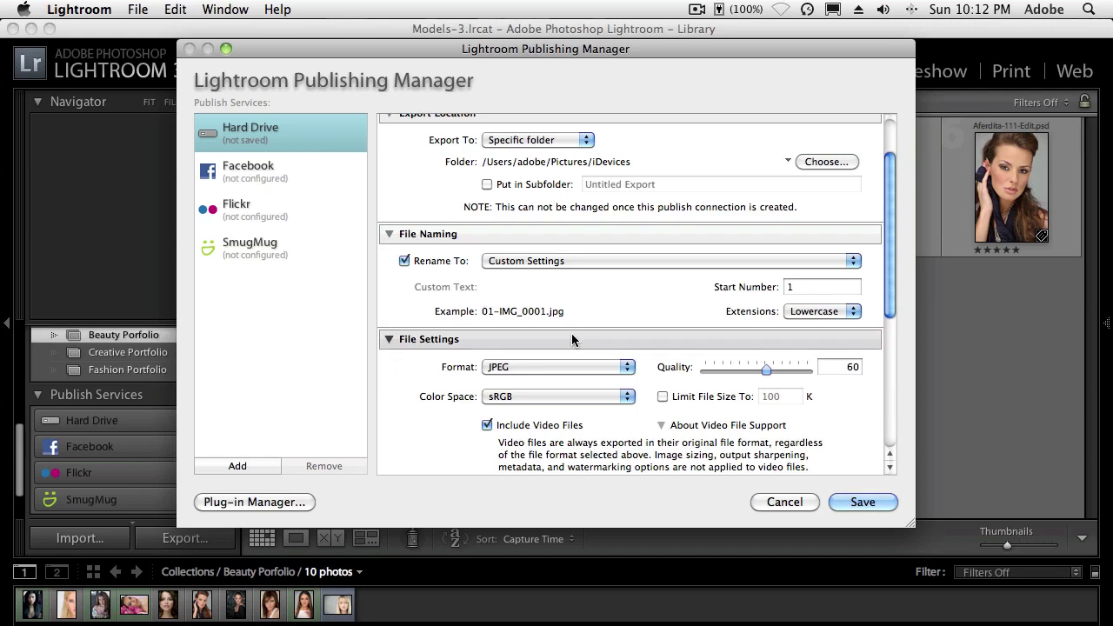
pyautogui.click(442, 262)
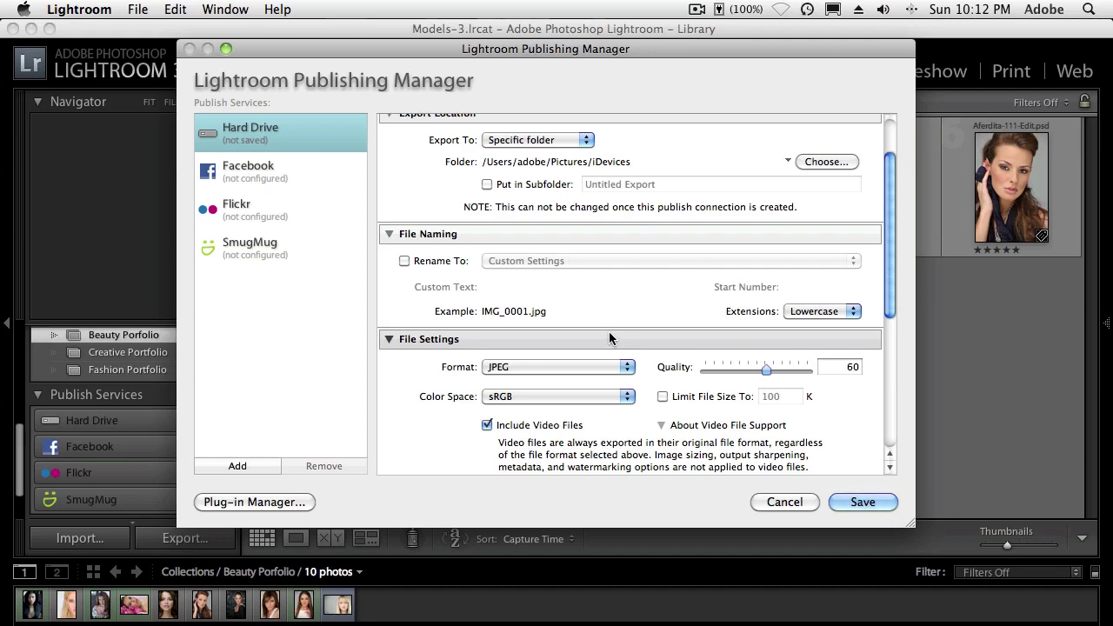
pyautogui.click(442, 263)
pyautogui.click(560, 261)
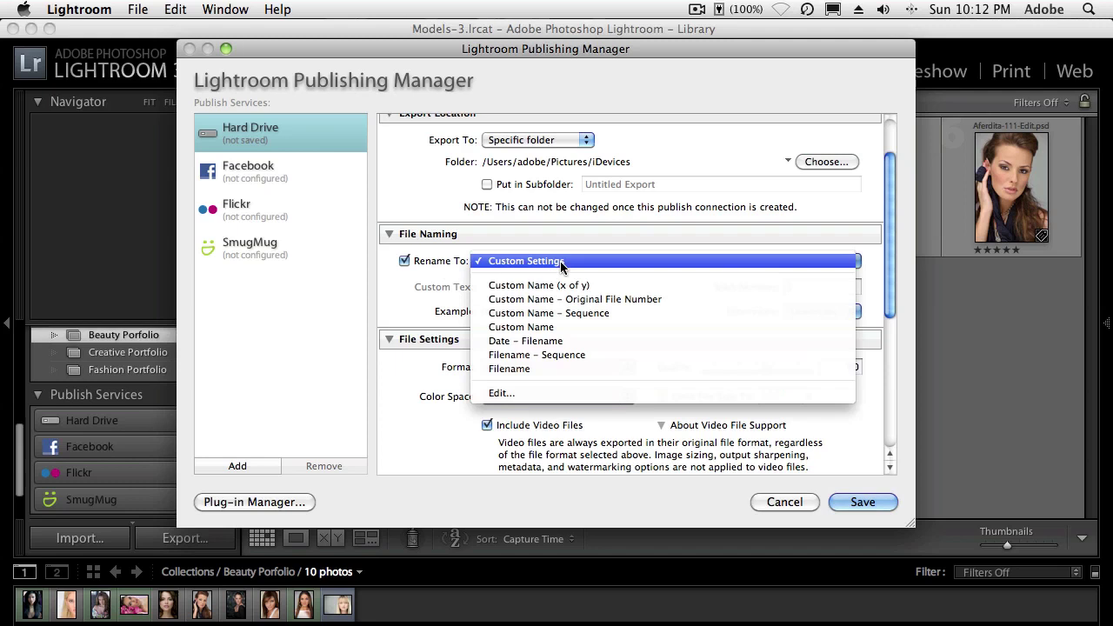
# - Build a filename template: two-digit Sequence # (01), a hyphen, then Filename
pyautogui.click(562, 394)
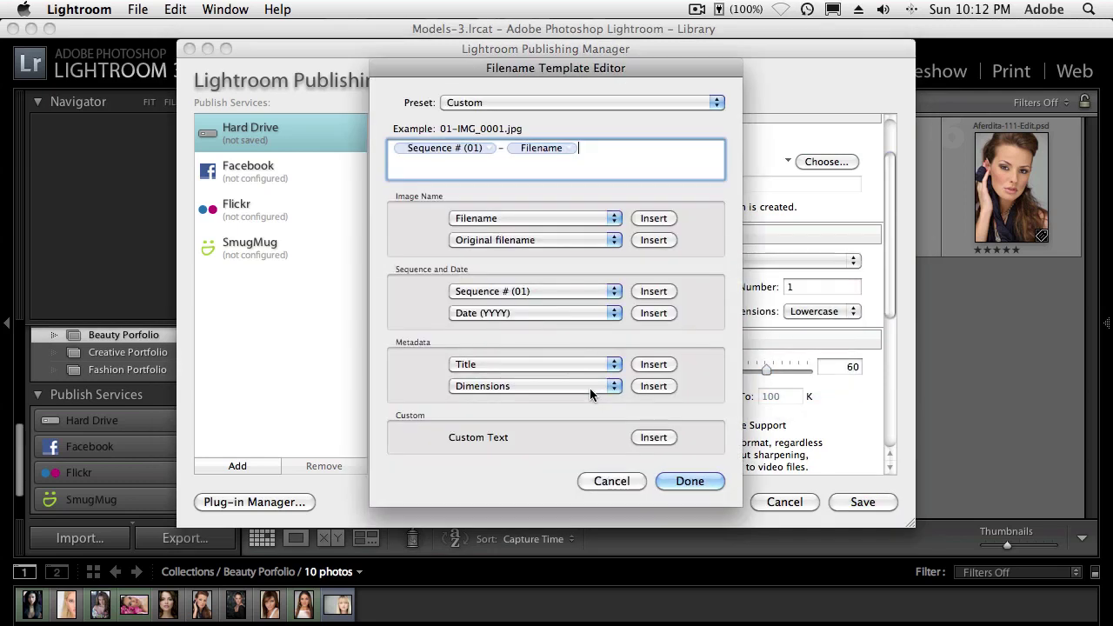
pyautogui.press('super+a')
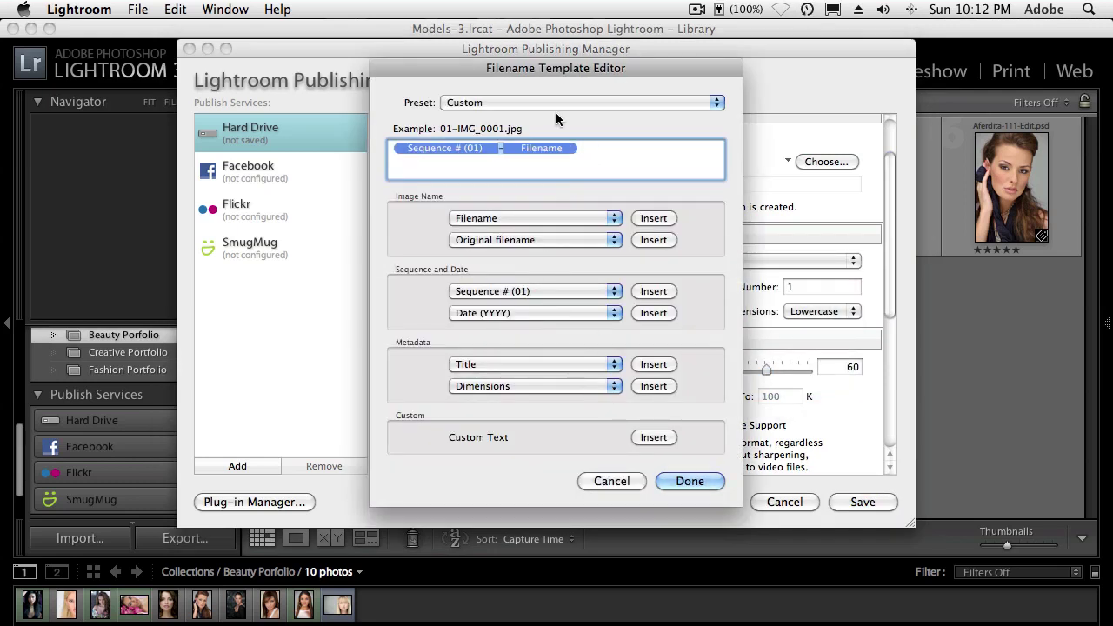
pyautogui.press('BackSpace')
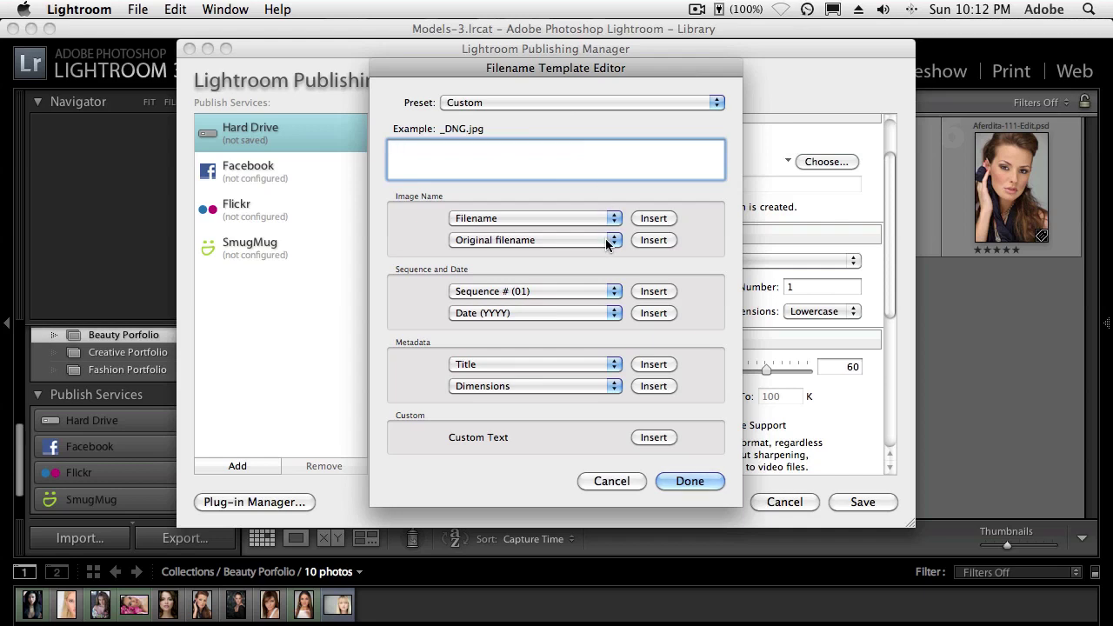
pyautogui.click(648, 292)
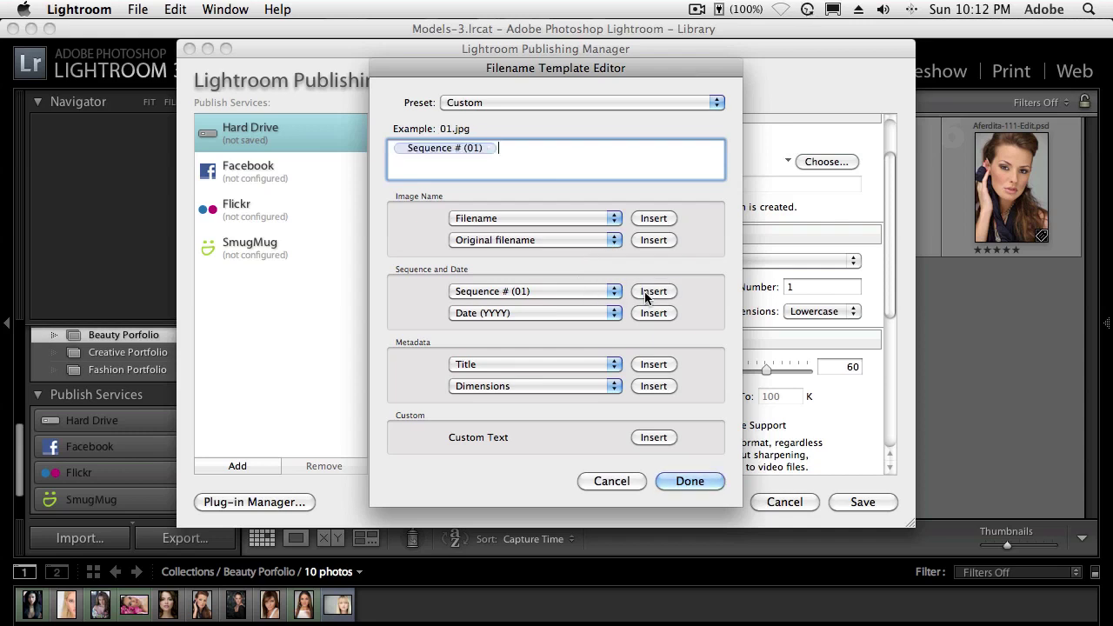
pyautogui.click(490, 150)
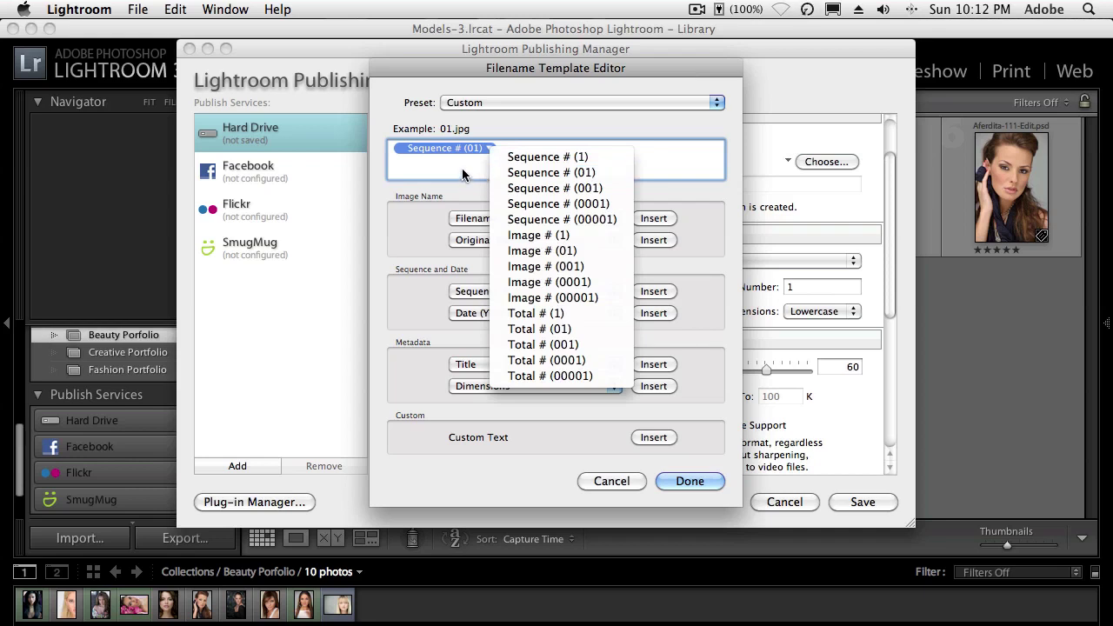
pyautogui.click(463, 172)
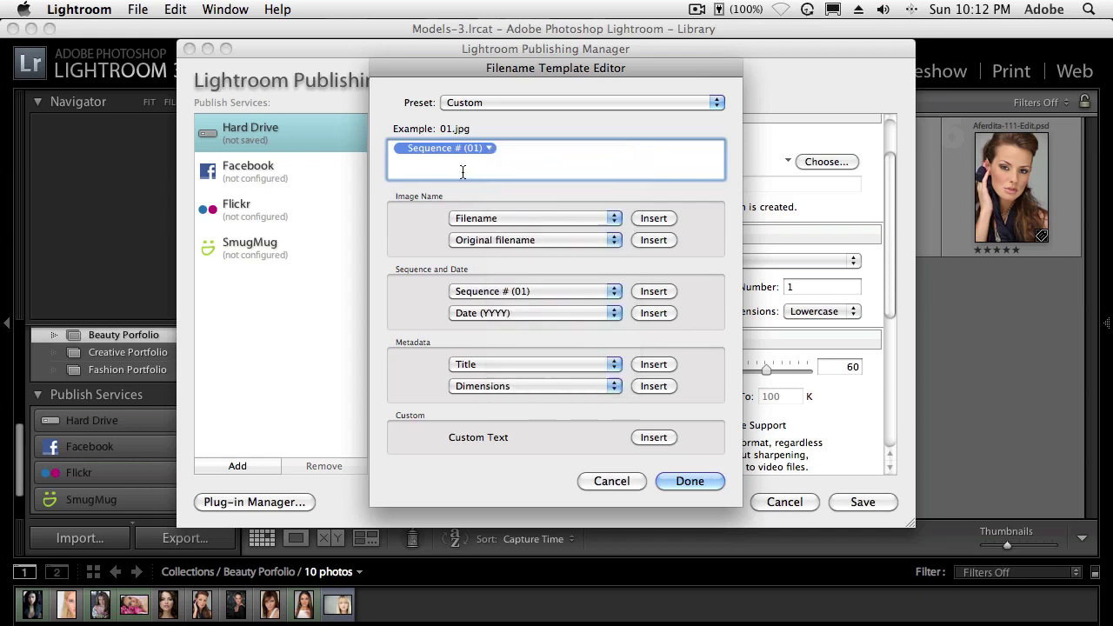
pyautogui.click(503, 149)
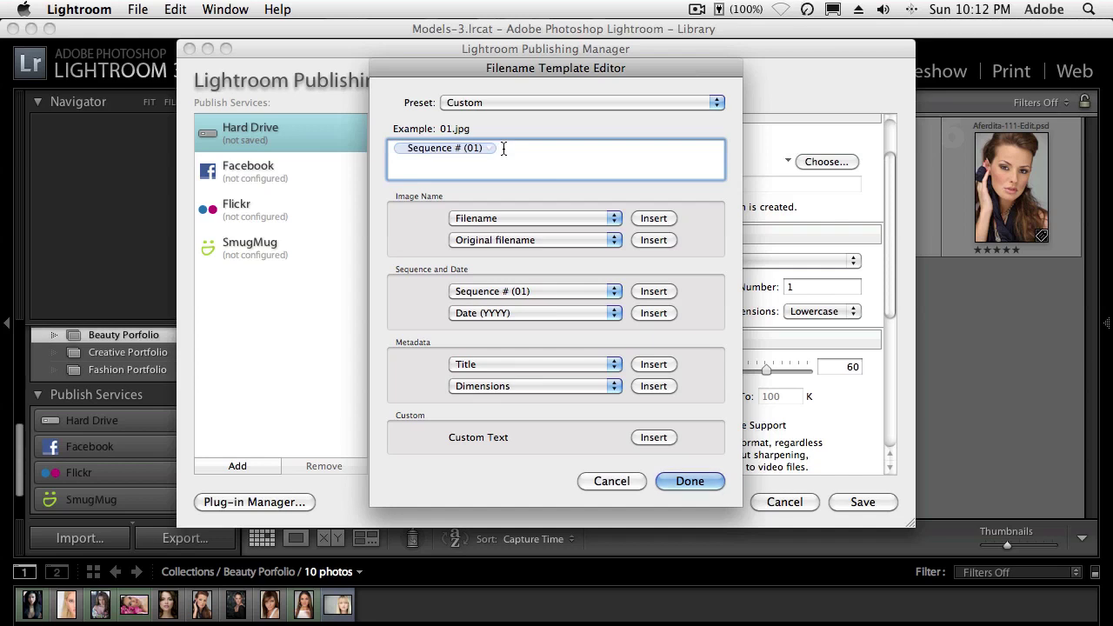
pyautogui.write('-')
pyautogui.click(649, 218)
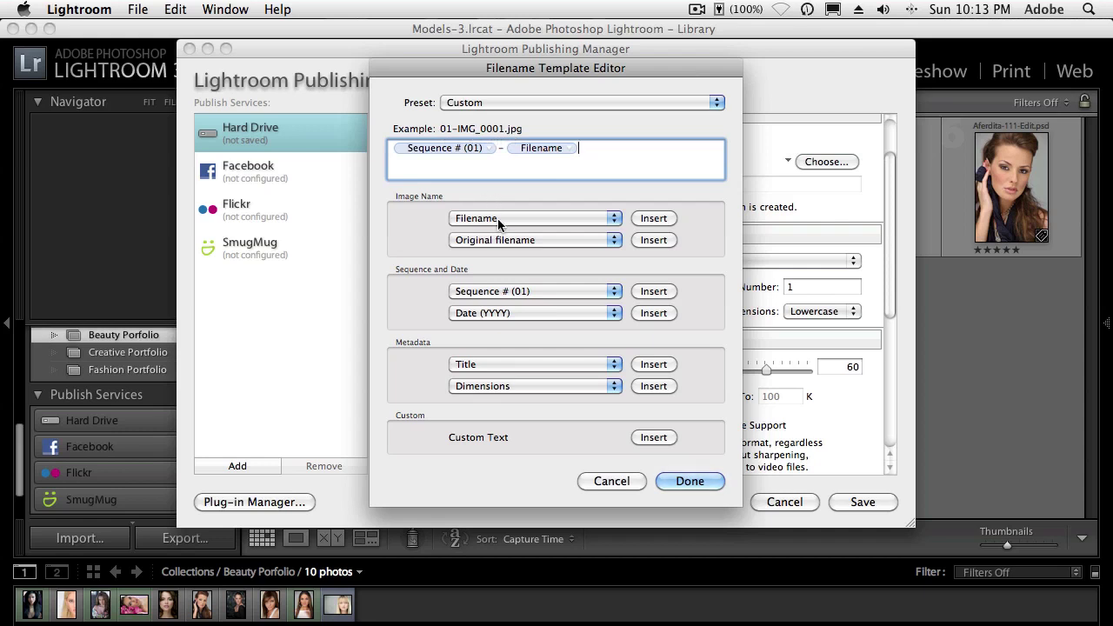
pyautogui.click(685, 482)
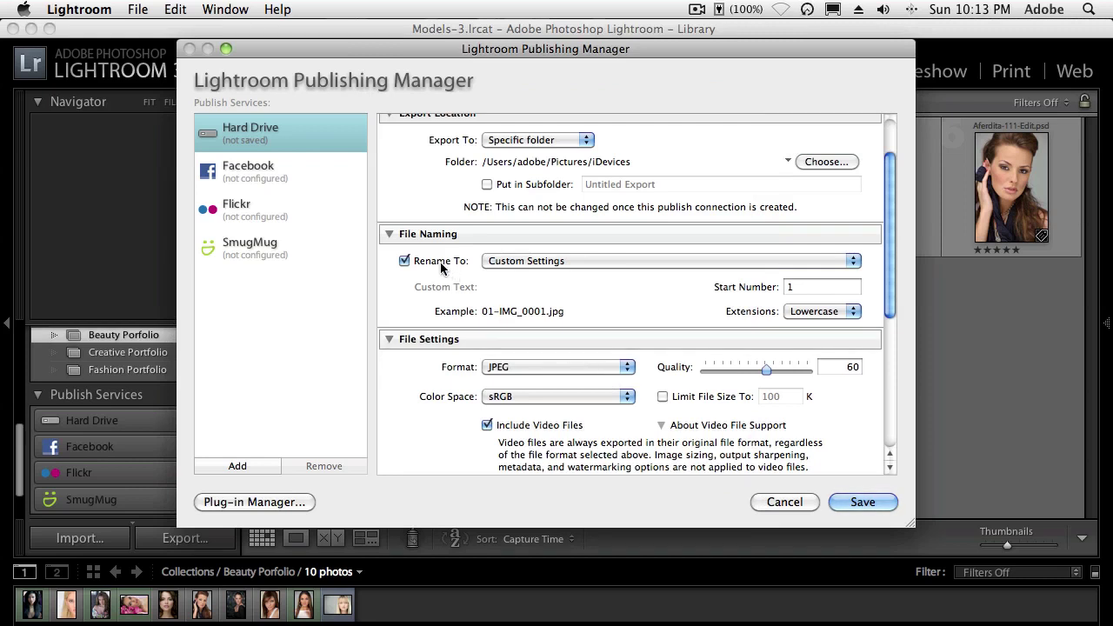
# - Turn off renaming, raise JPEG quality to 80, and exclude video files
pyautogui.click(411, 263)
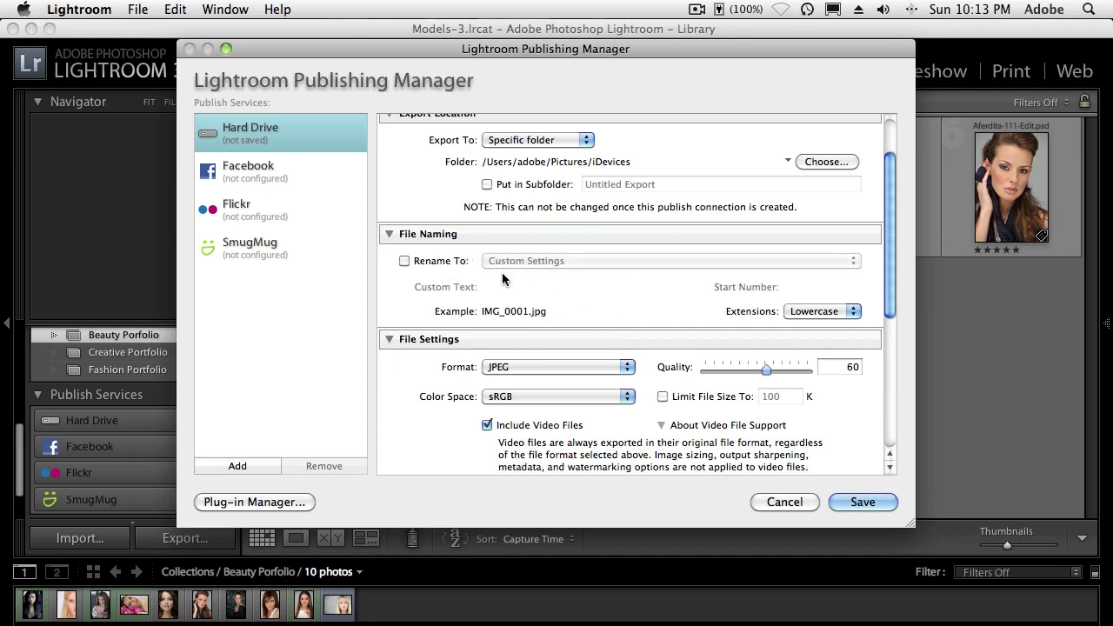
pyautogui.scroll(-3, 578, 334)
pyautogui.scroll(-2, 586, 339)
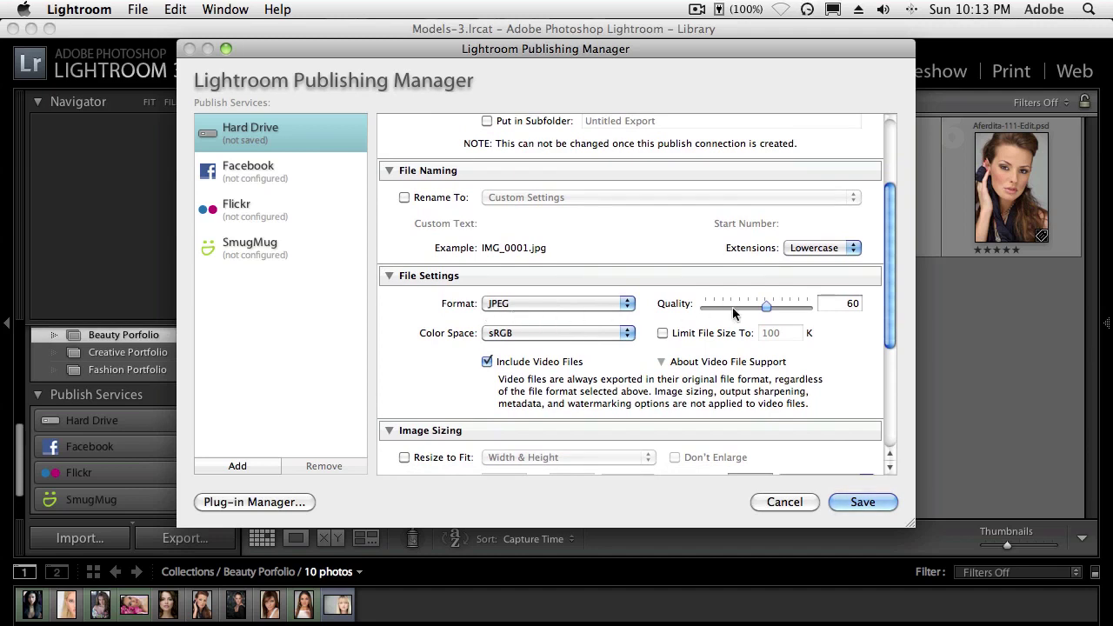
pyautogui.moveTo(775, 305); pyautogui.dragTo(787, 305)
pyautogui.click(513, 365)
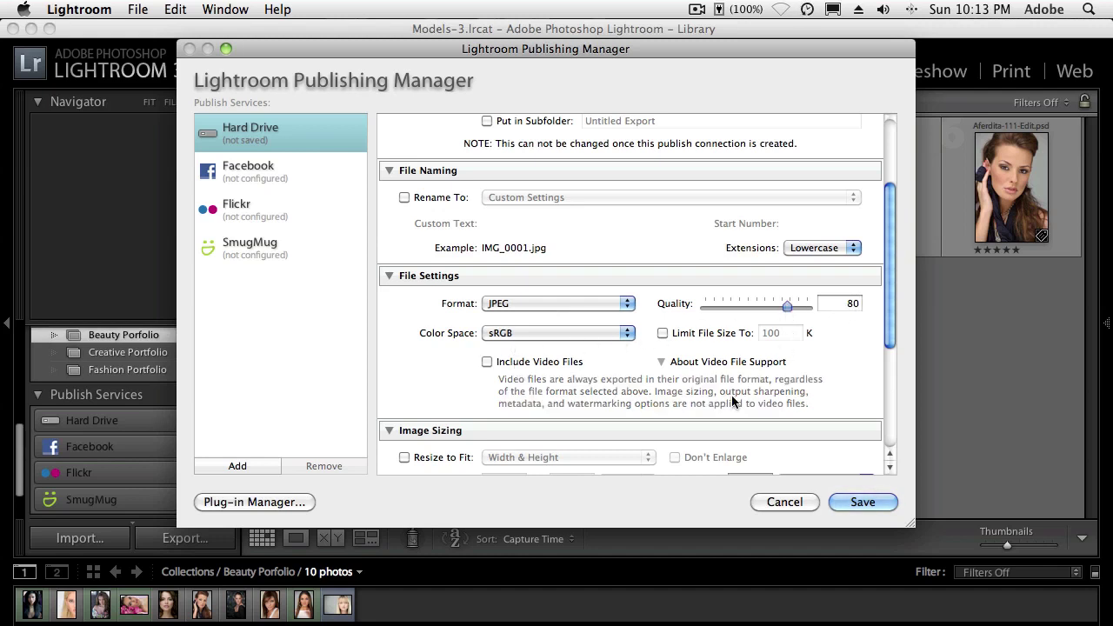
pyautogui.scroll(-2, 776, 370)
pyautogui.scroll(-3, 778, 366)
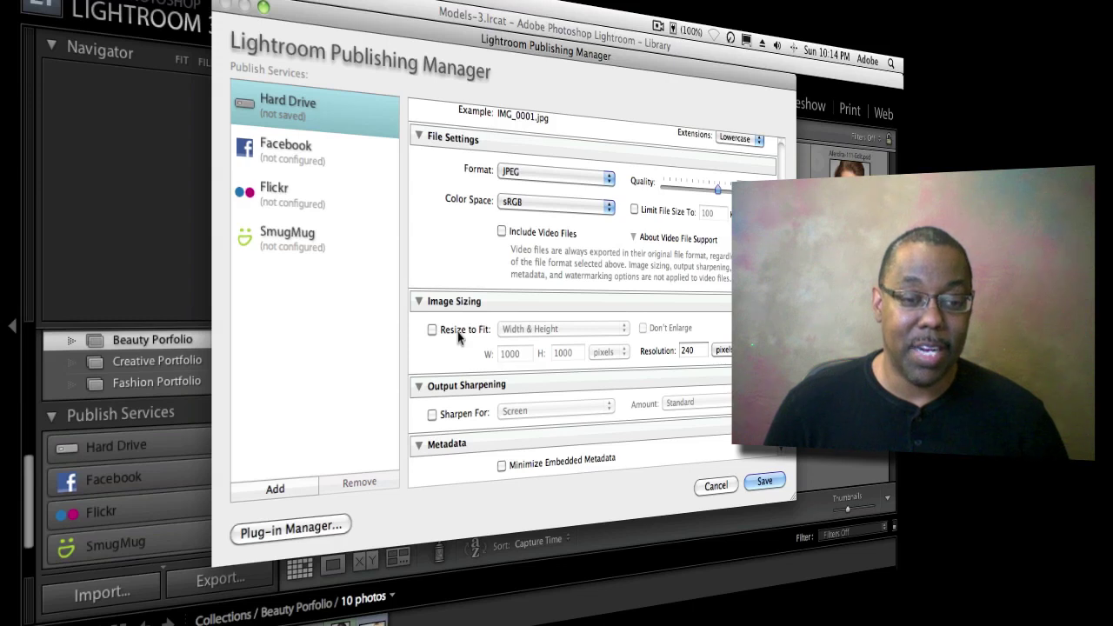
# - Resize to fit 1920×1920 px without enlarging at 72 ppi, then save the service
pyautogui.click(458, 339)
pyautogui.doubleClick(521, 353)
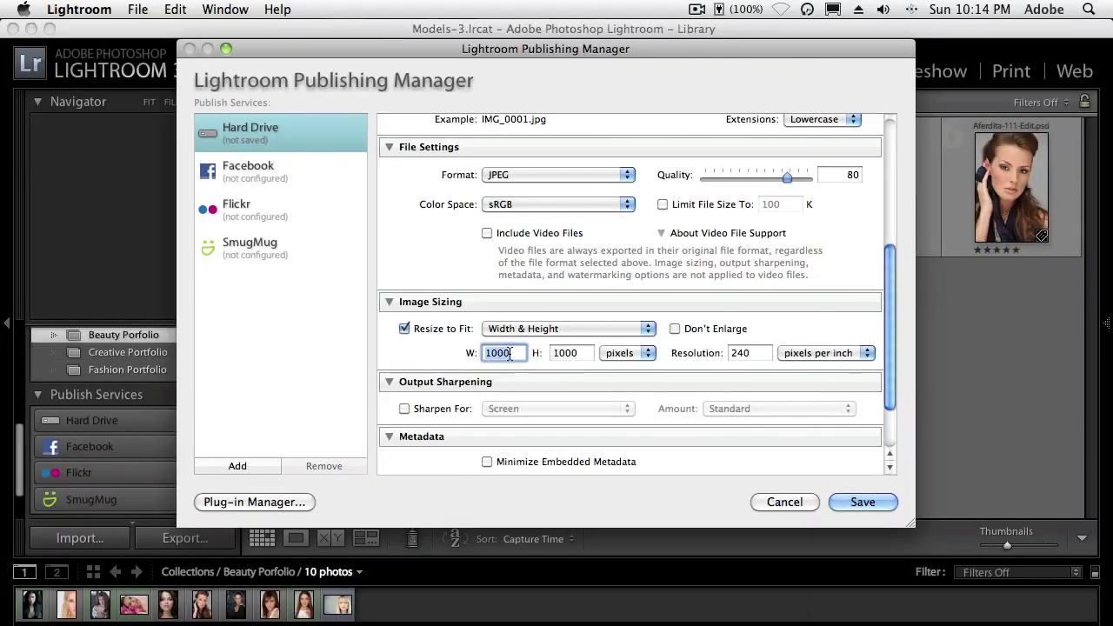
pyautogui.write('1920')
pyautogui.press('Tab')
pyautogui.write('192')
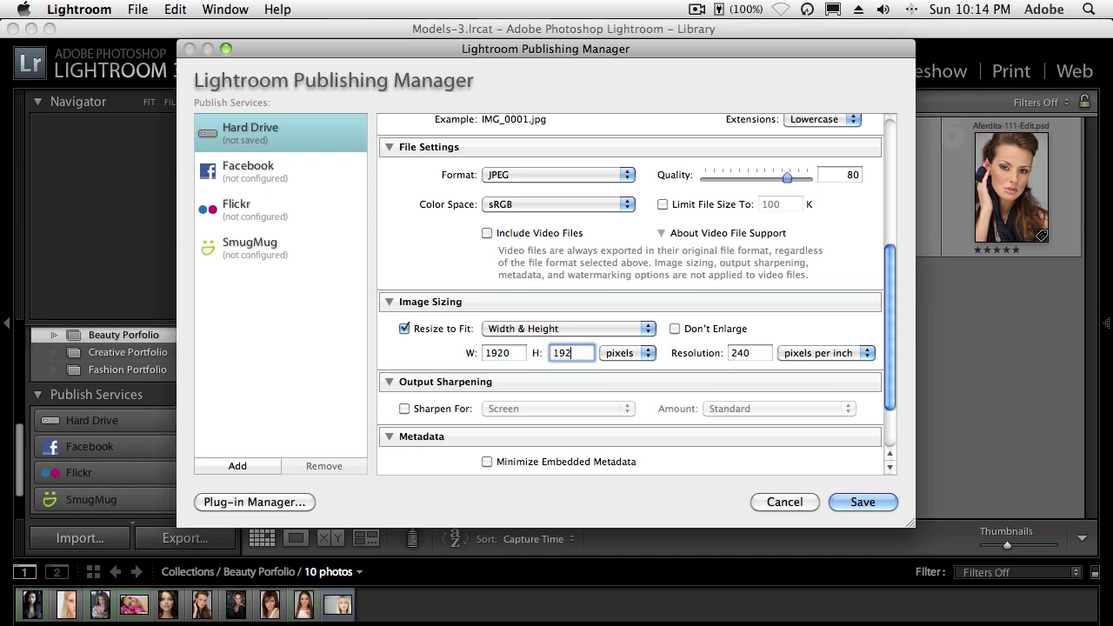
pyautogui.write('0')
pyautogui.click(701, 333)
pyautogui.press('Tab')
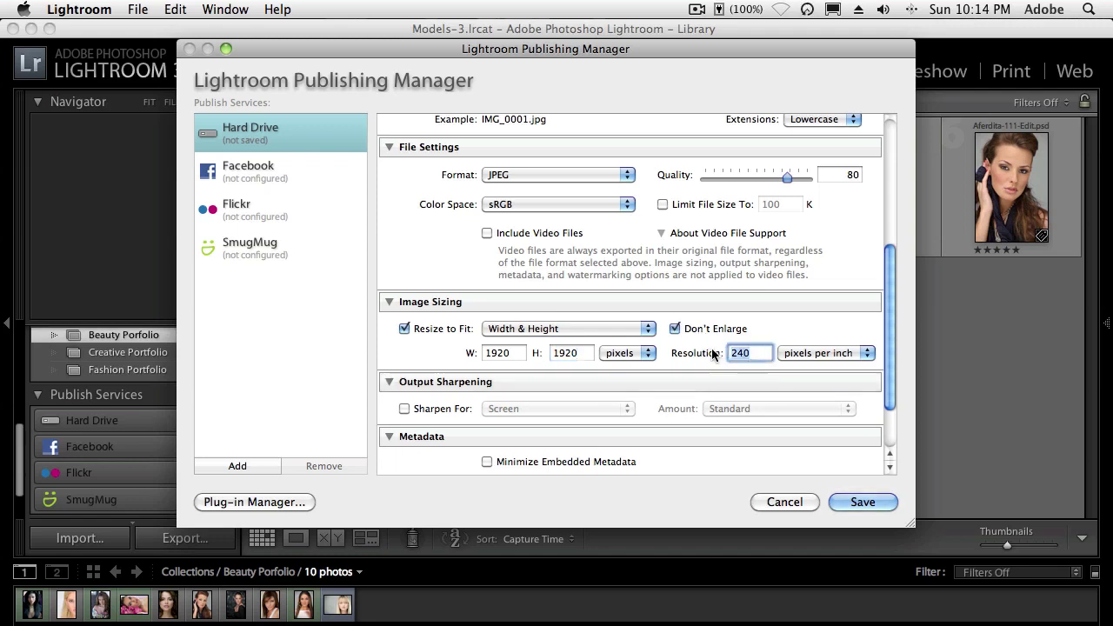
pyautogui.write('72')
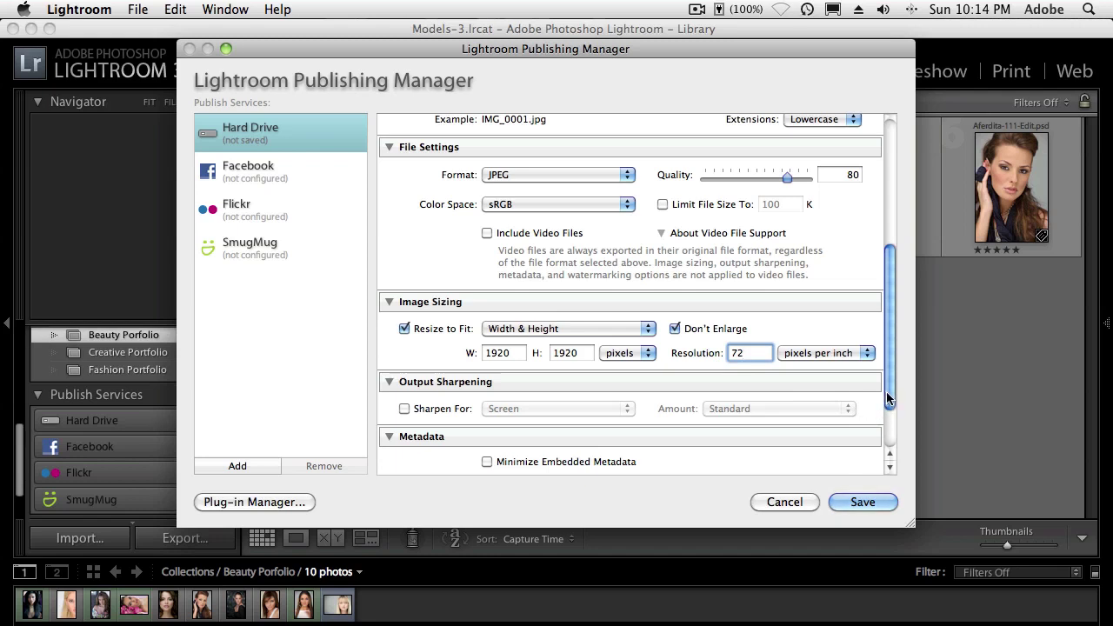
pyautogui.scroll(-3, 889, 391)
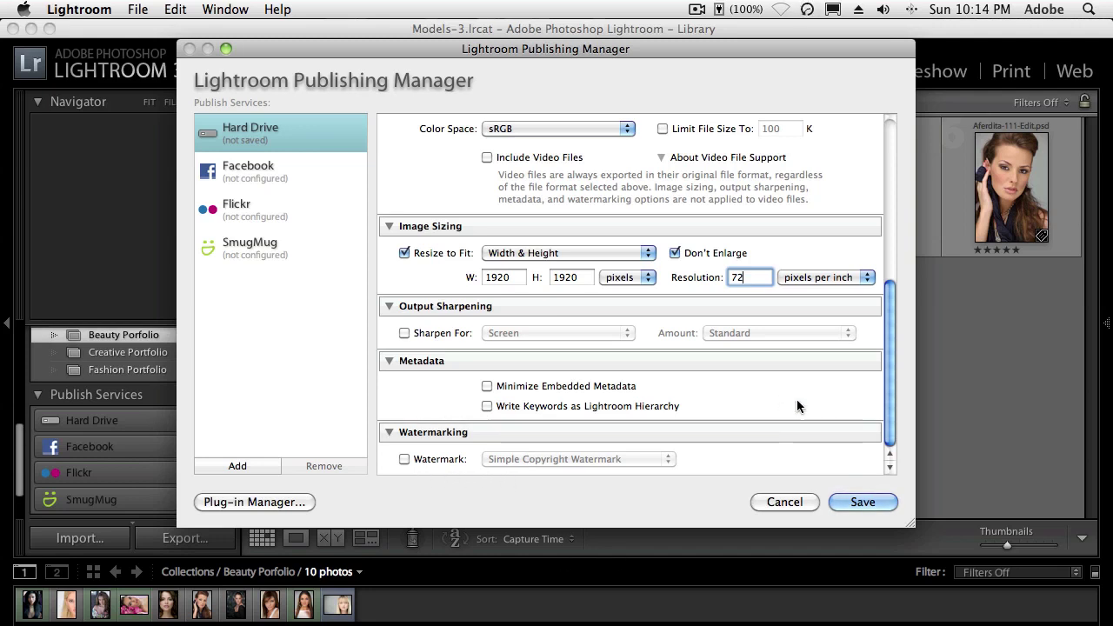
pyautogui.scroll(8, 796, 400)
pyautogui.click(857, 503)
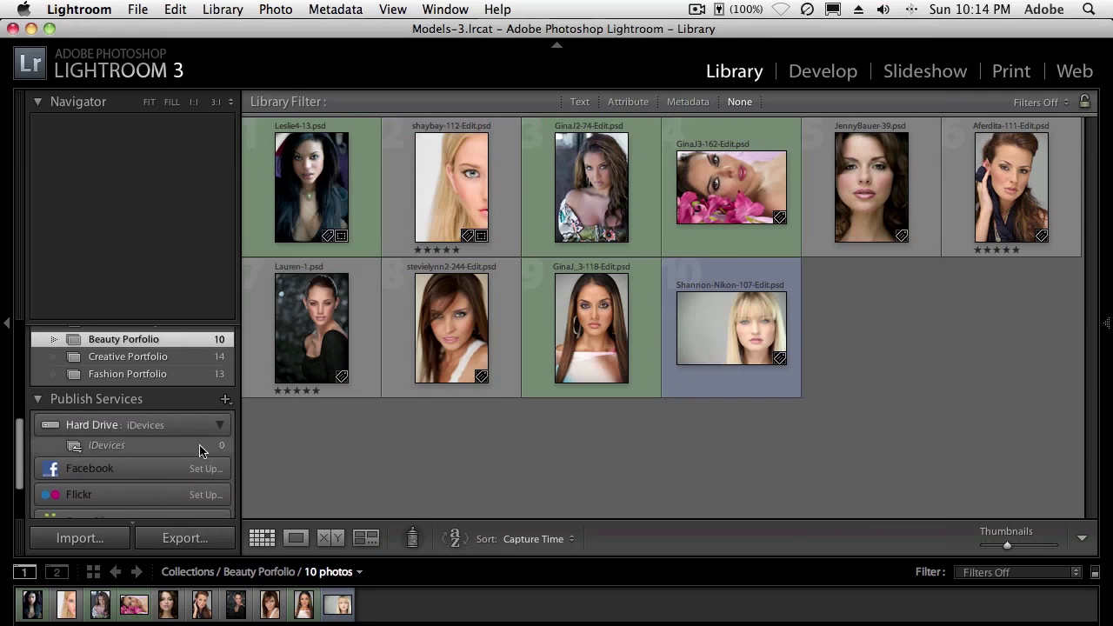
# - Create a published folder named Beauty Portfolio under the Hard Drive service
pyautogui.press('alt')
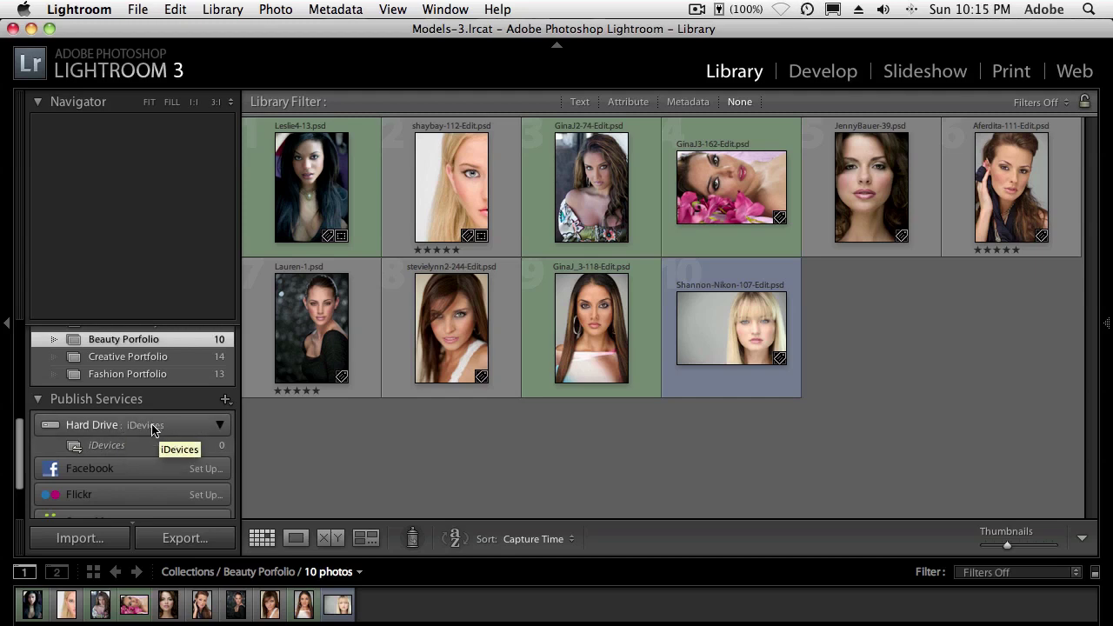
pyautogui.rightClick(151, 430)
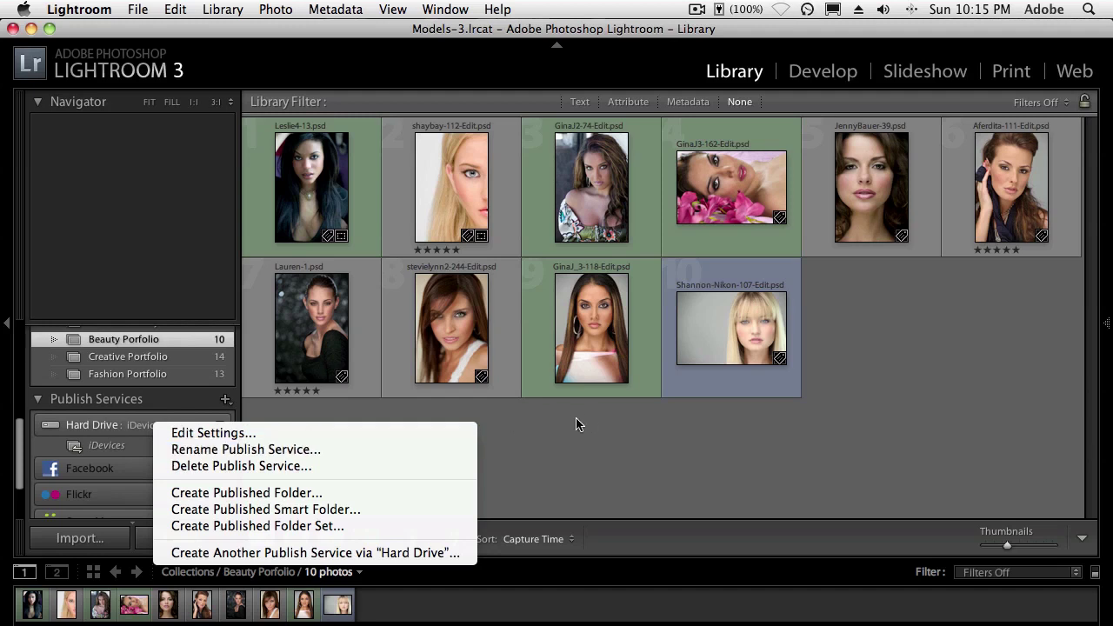
pyautogui.click(328, 494)
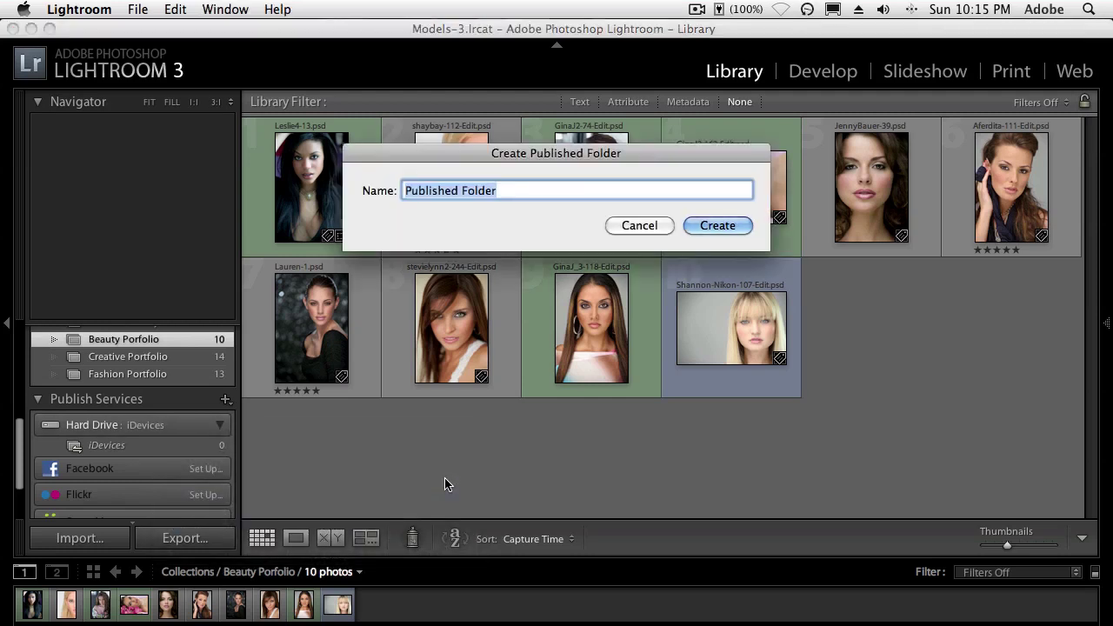
pyautogui.write('Bea')
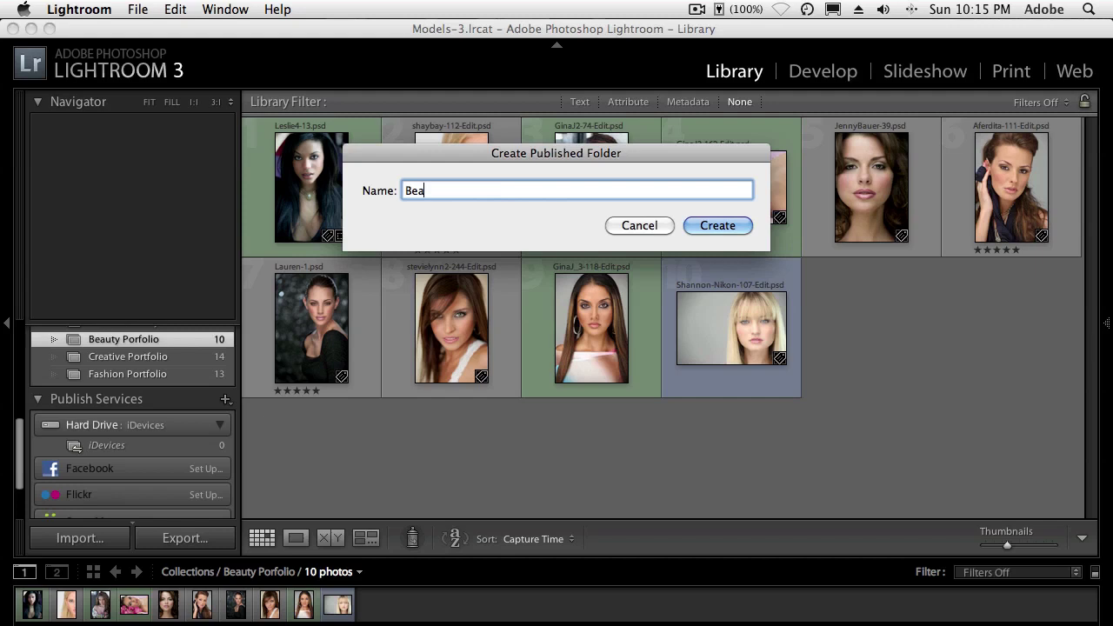
pyautogui.write('uty ')
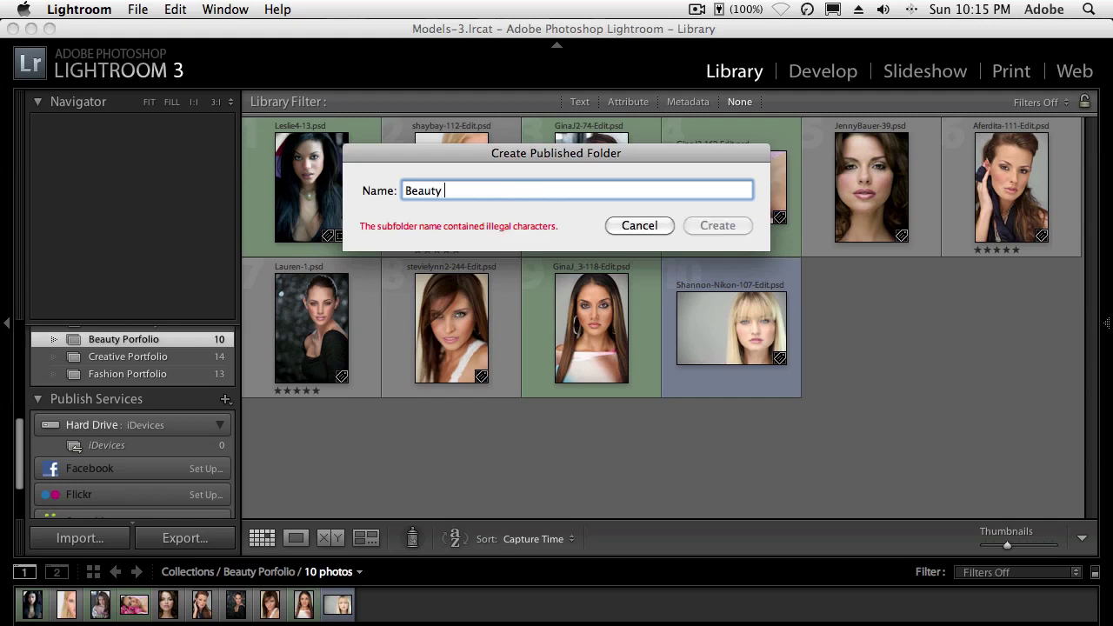
pyautogui.write('Porto')
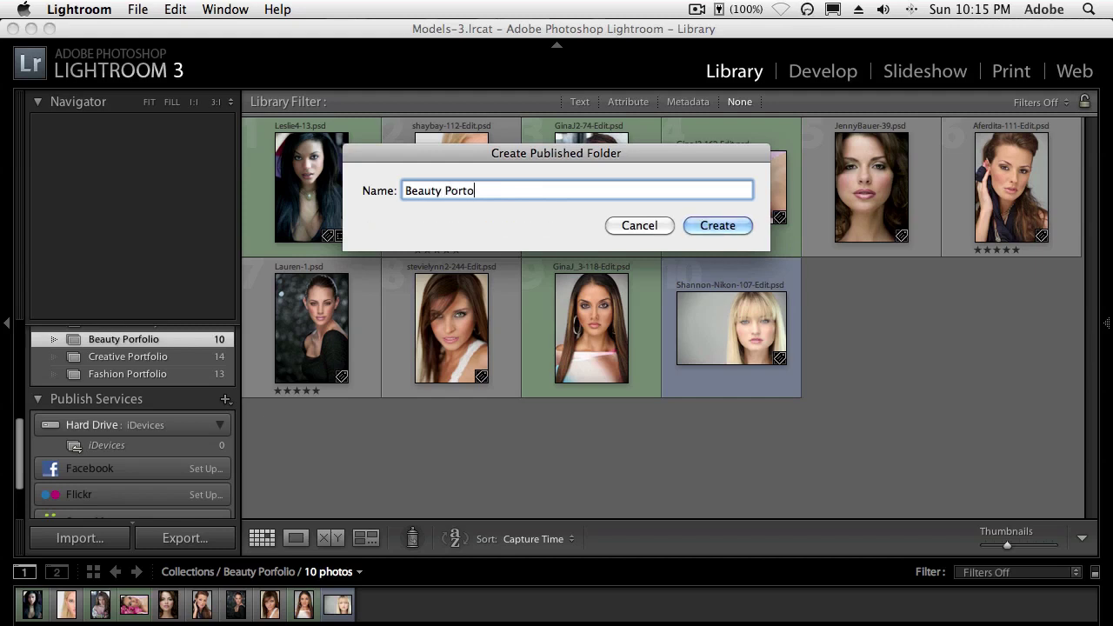
pyautogui.write('olio')
pyautogui.click(710, 228)
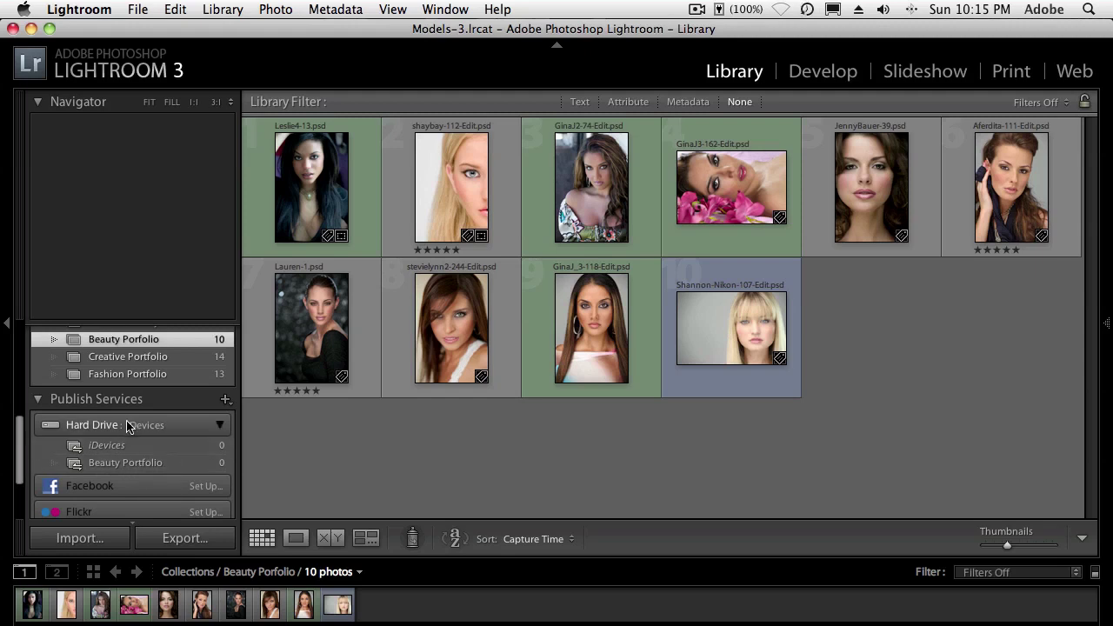
# - Add all 10 collection photos to the Beauty Portfolio published folder
pyautogui.click(329, 223)
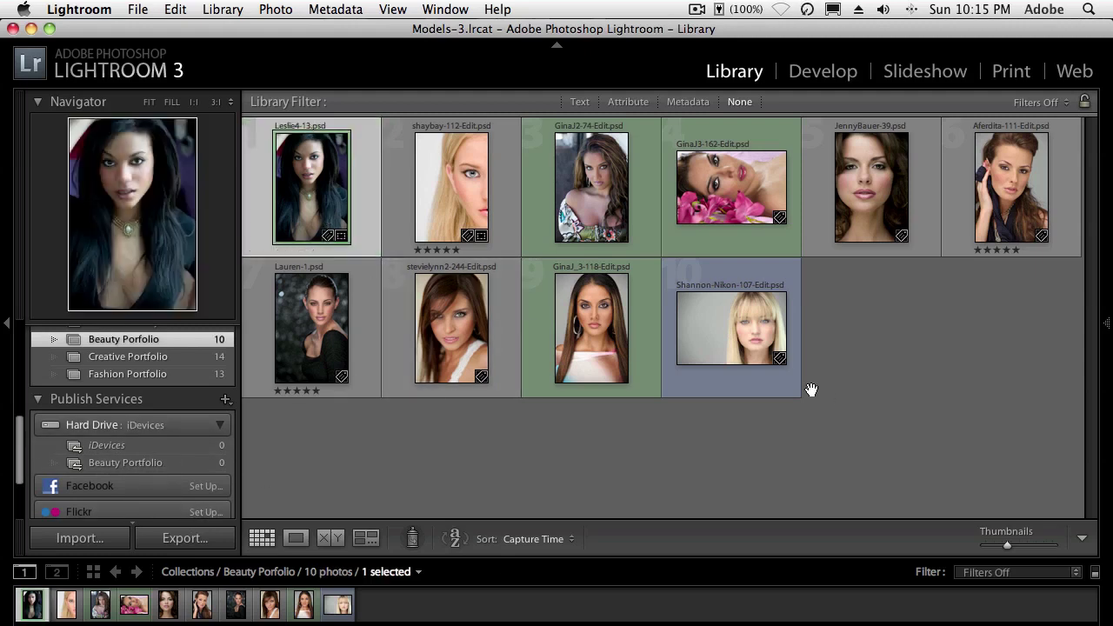
pyautogui.press('super+a')
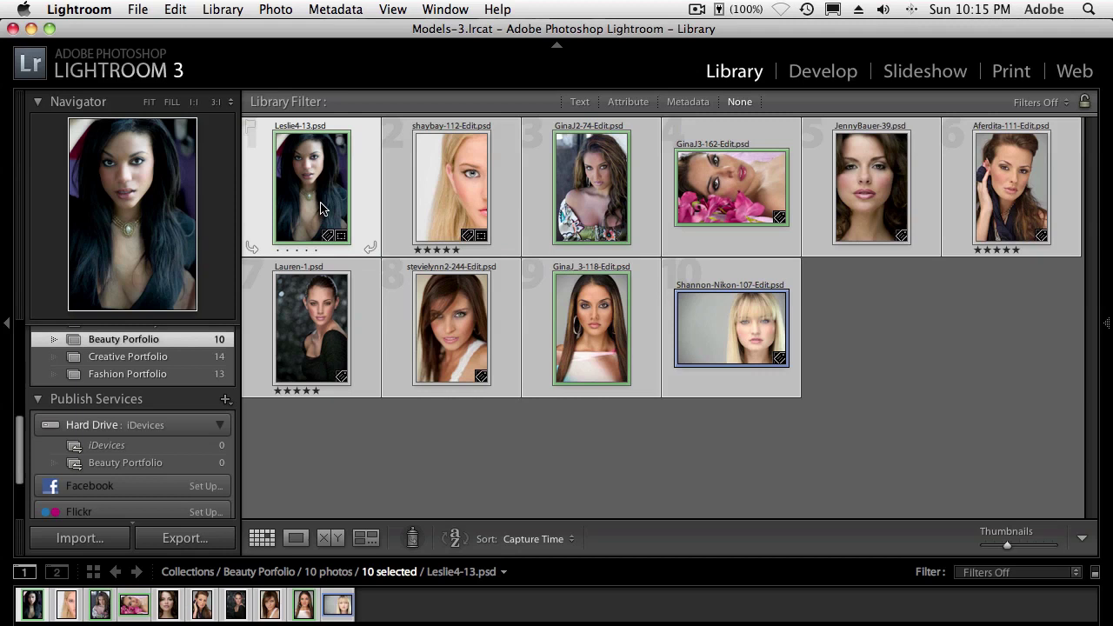
pyautogui.moveTo(320, 207); pyautogui.dragTo(195, 468)
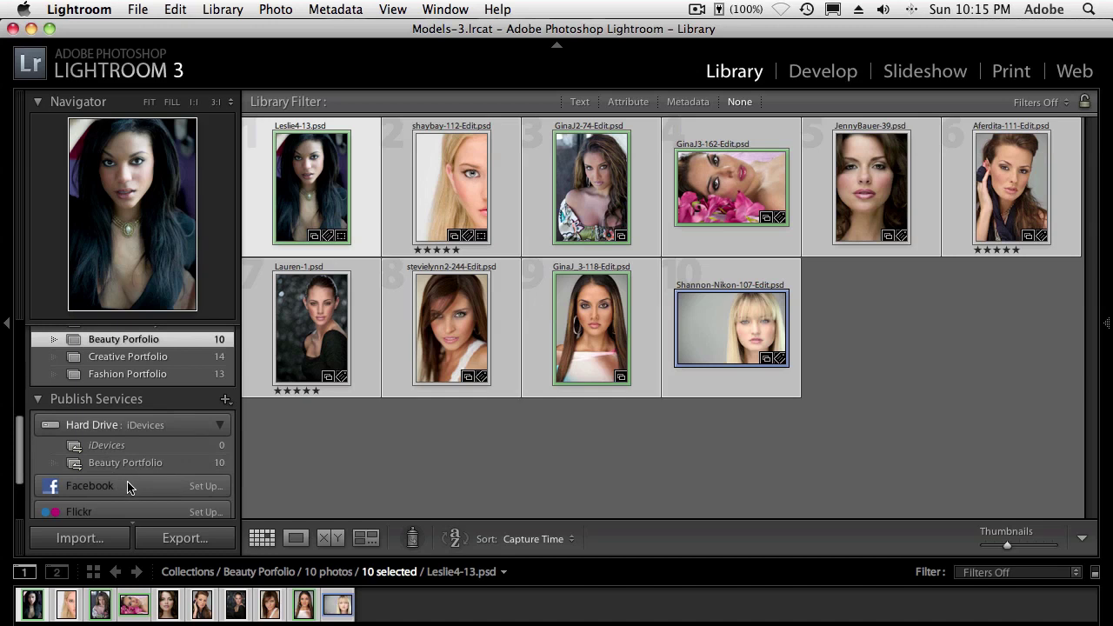
pyautogui.rightClick(124, 426)
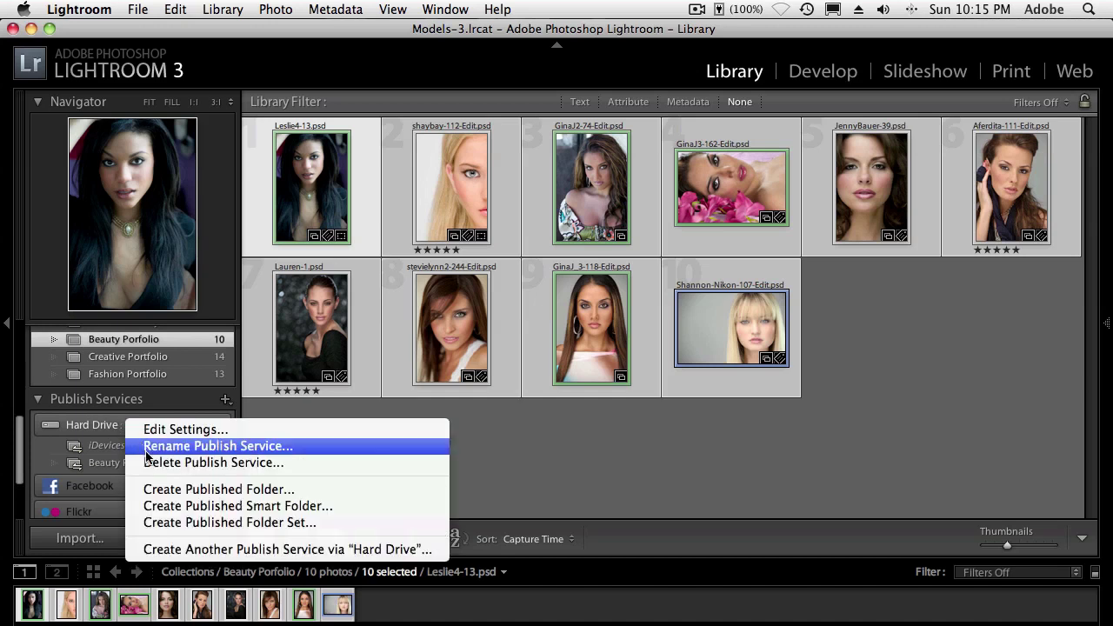
pyautogui.click(167, 492)
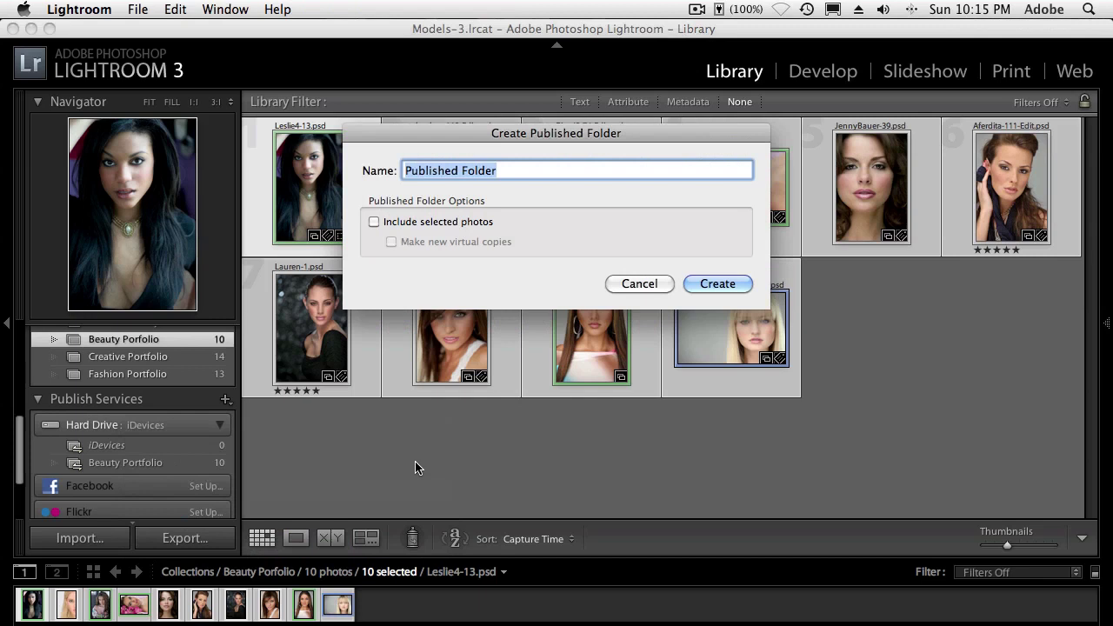
pyautogui.write('C')
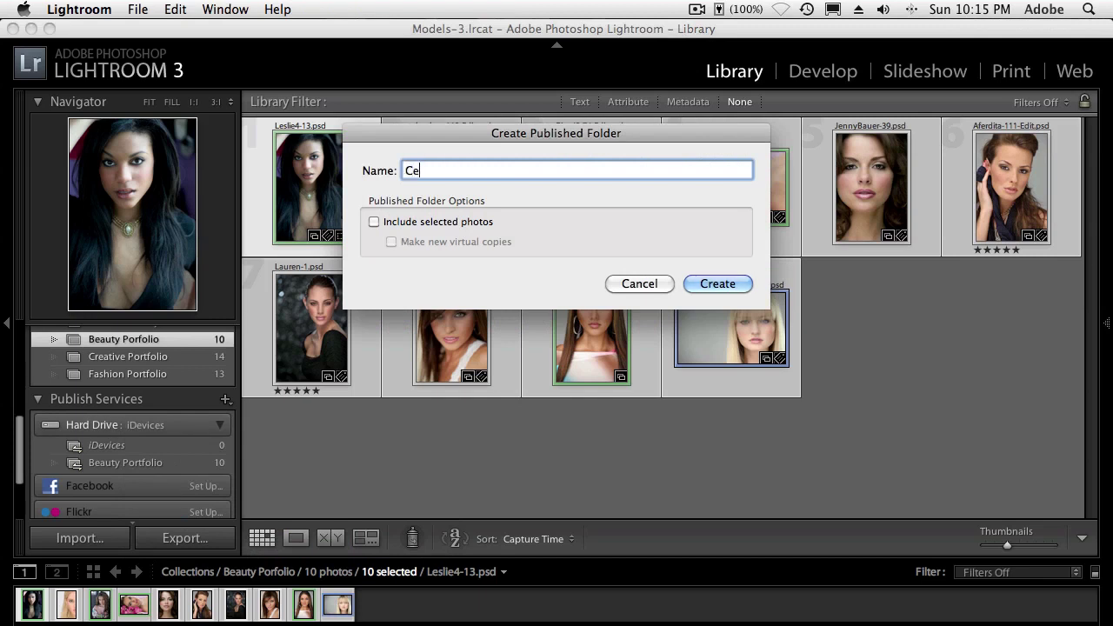
pyautogui.write('reative Portfolio')
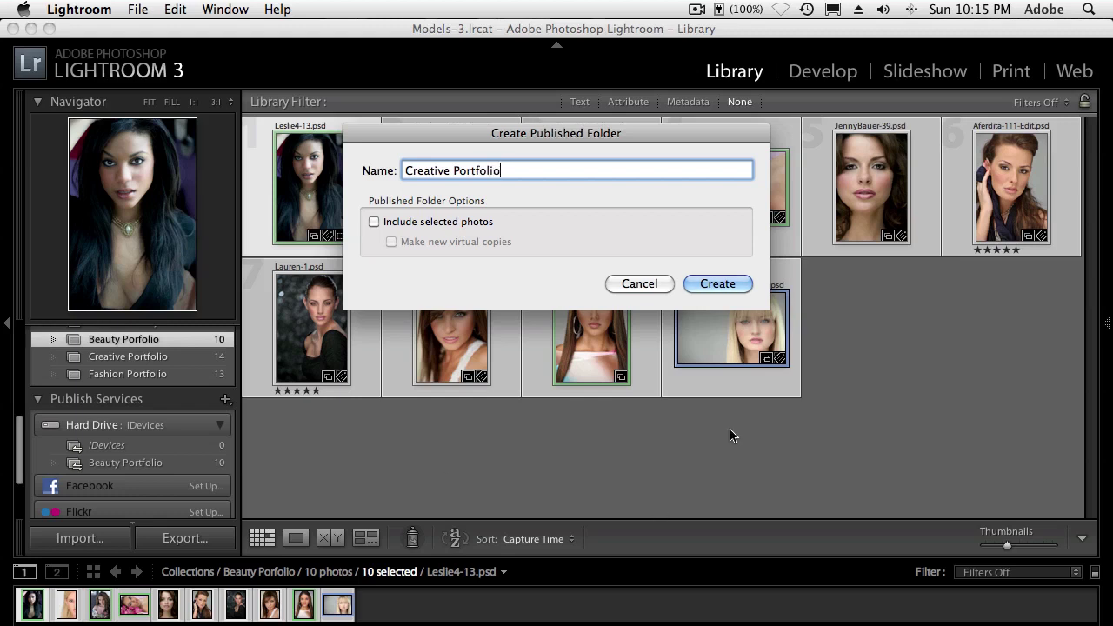
pyautogui.click(715, 283)
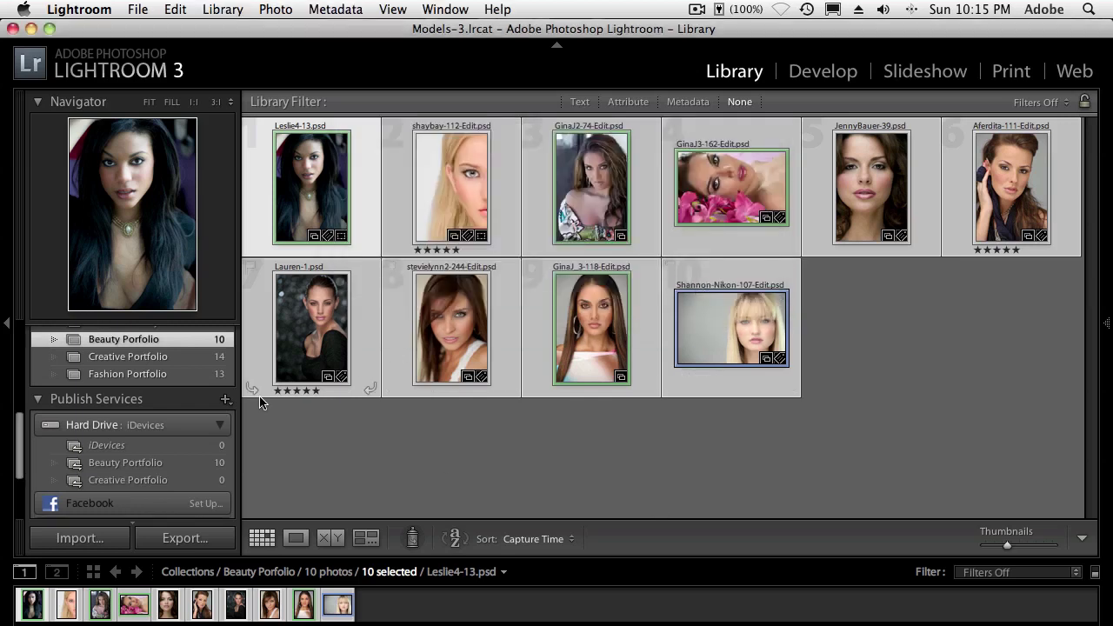
pyautogui.click(145, 359)
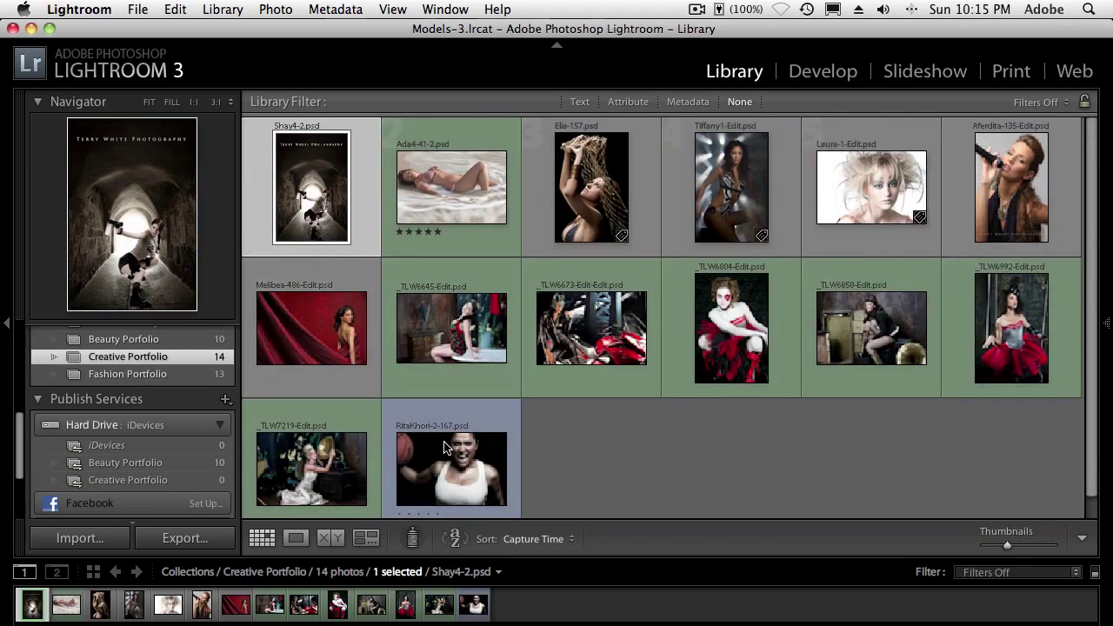
pyautogui.press('super+a')
pyautogui.moveTo(311, 209); pyautogui.dragTo(199, 480)
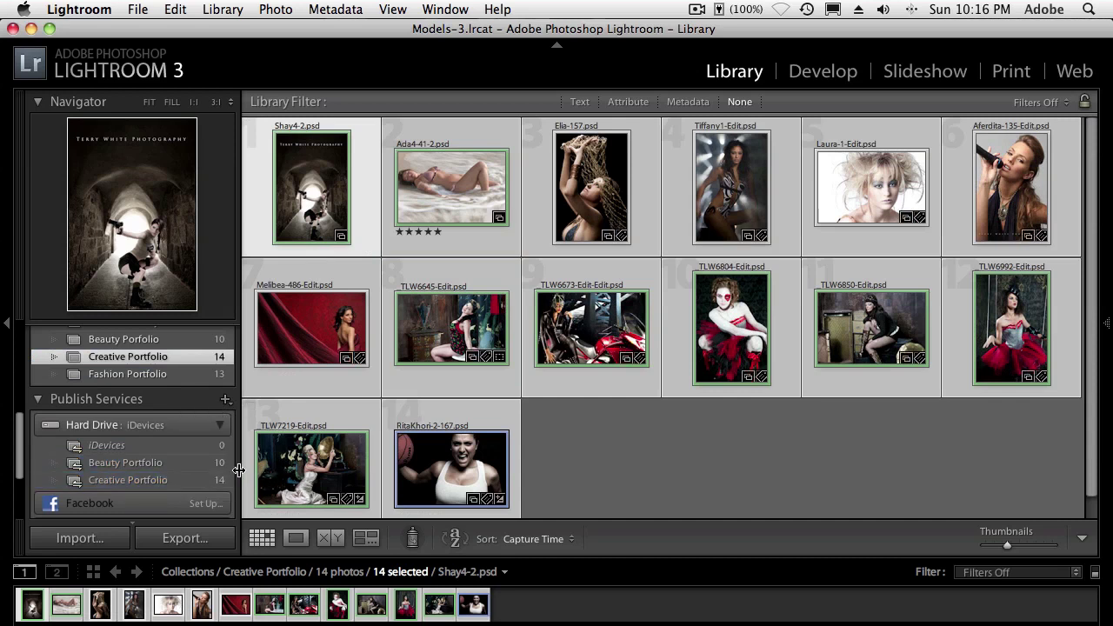
pyautogui.scroll(-2, 238, 469)
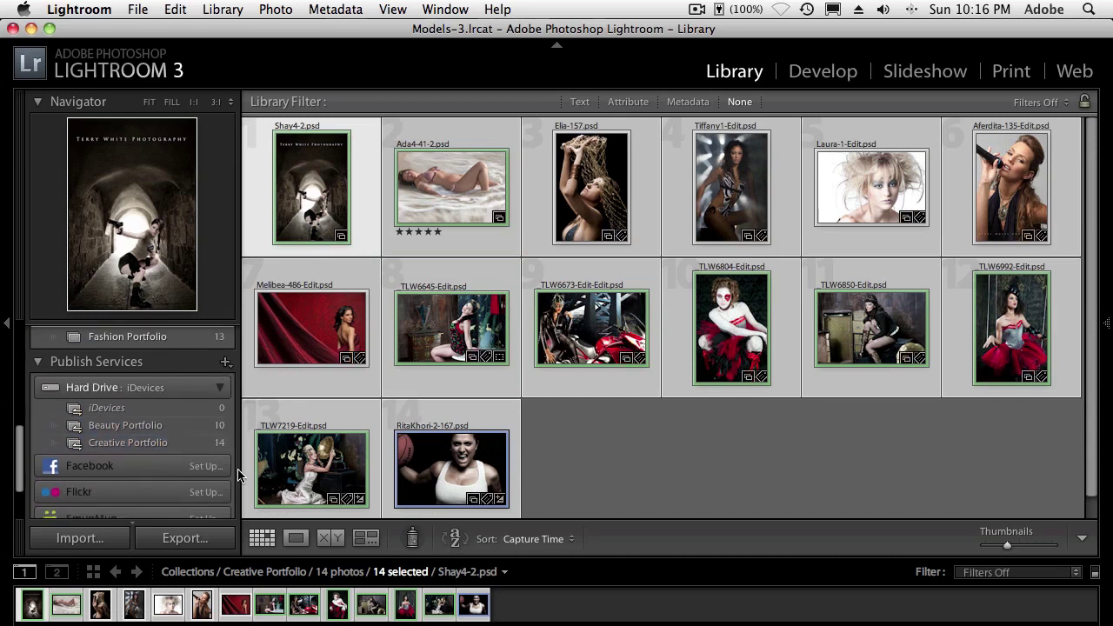
# - Create a published folder named Fashion Portfolio under the Hard Drive service
pyautogui.rightClick(133, 392)
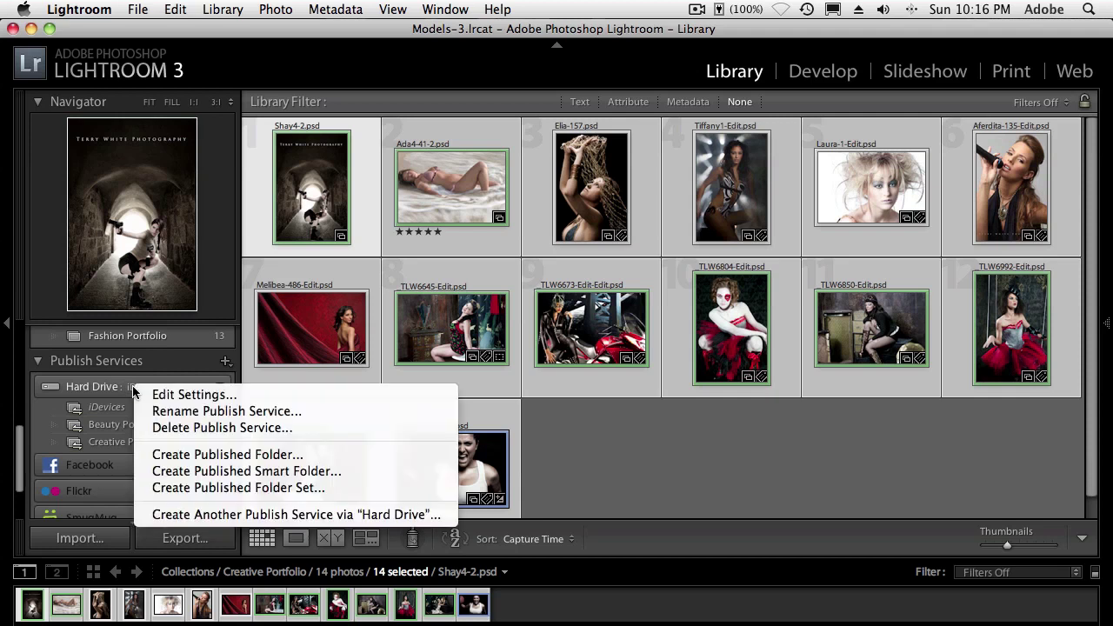
pyautogui.click(172, 457)
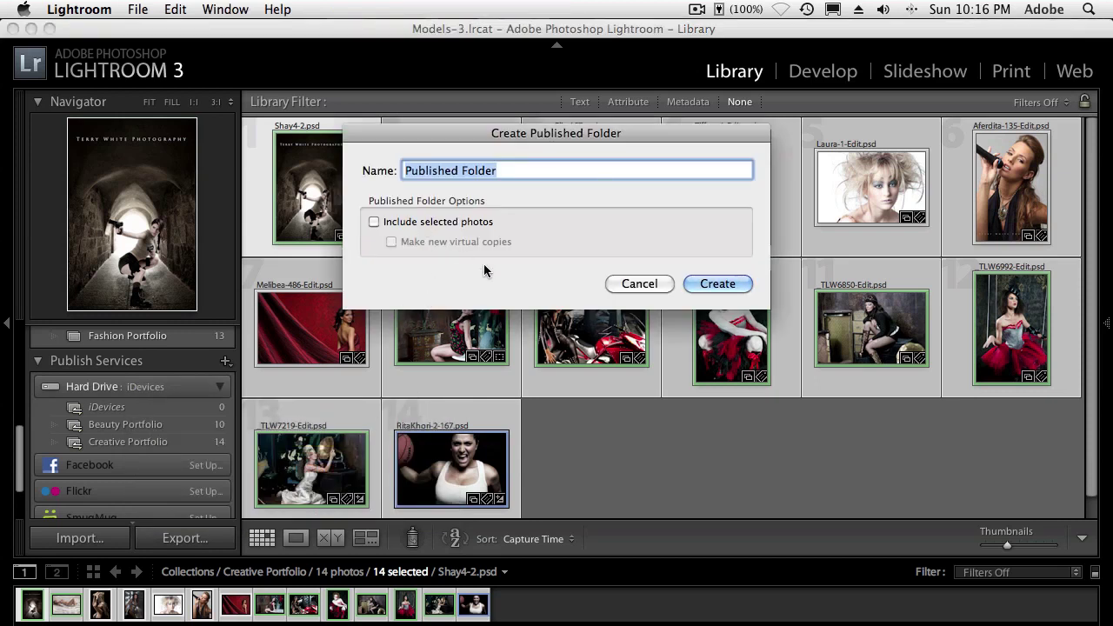
pyautogui.write('F')
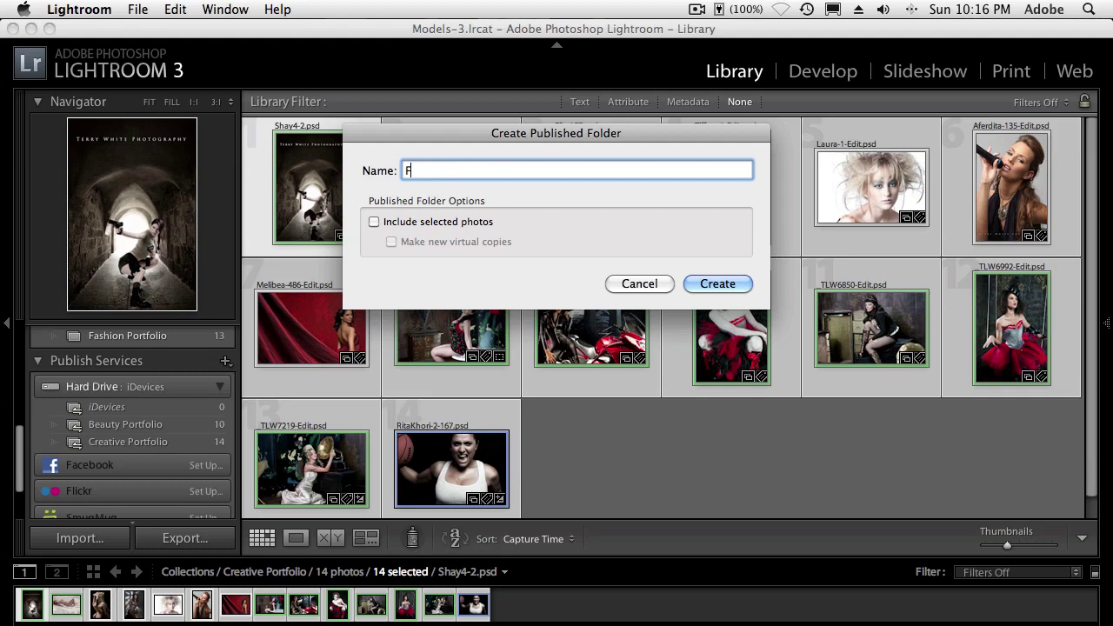
pyautogui.write('ashion ')
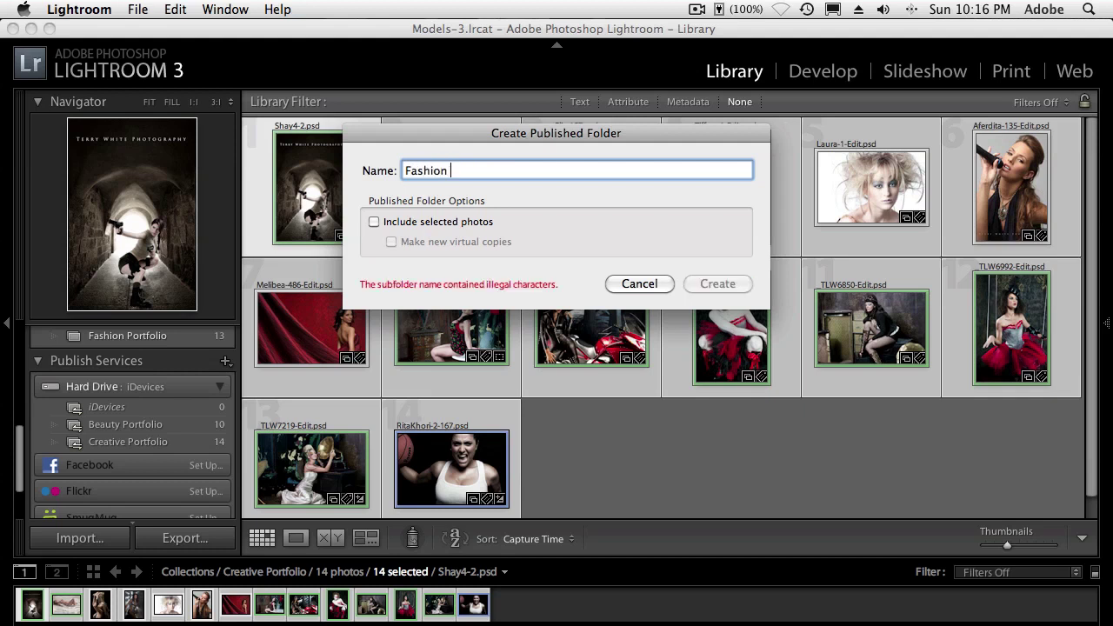
pyautogui.write('Portf')
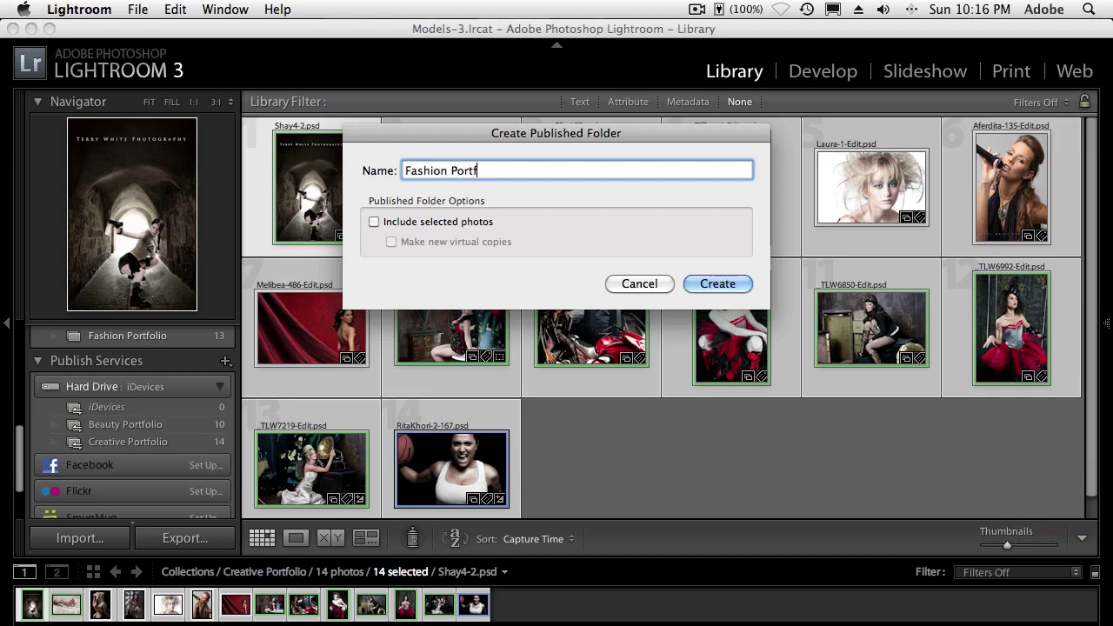
pyautogui.write('olio')
pyautogui.click(718, 284)
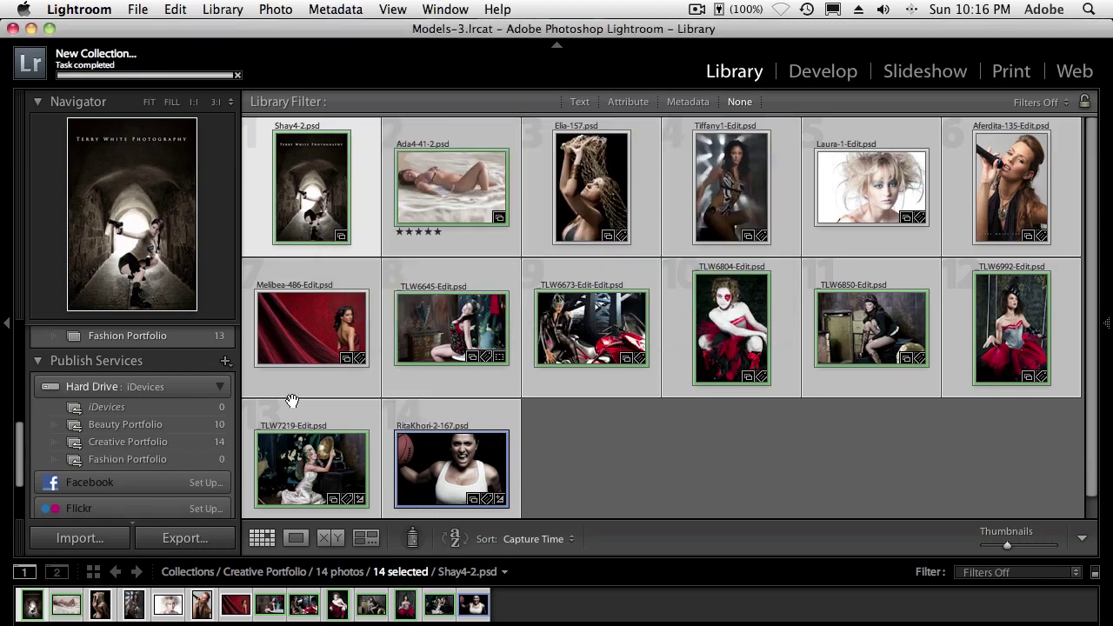
# - Add all 13 Fashion Portfolio collection photos to the new published folder
pyautogui.scroll(1, 174, 396)
pyautogui.click(144, 357)
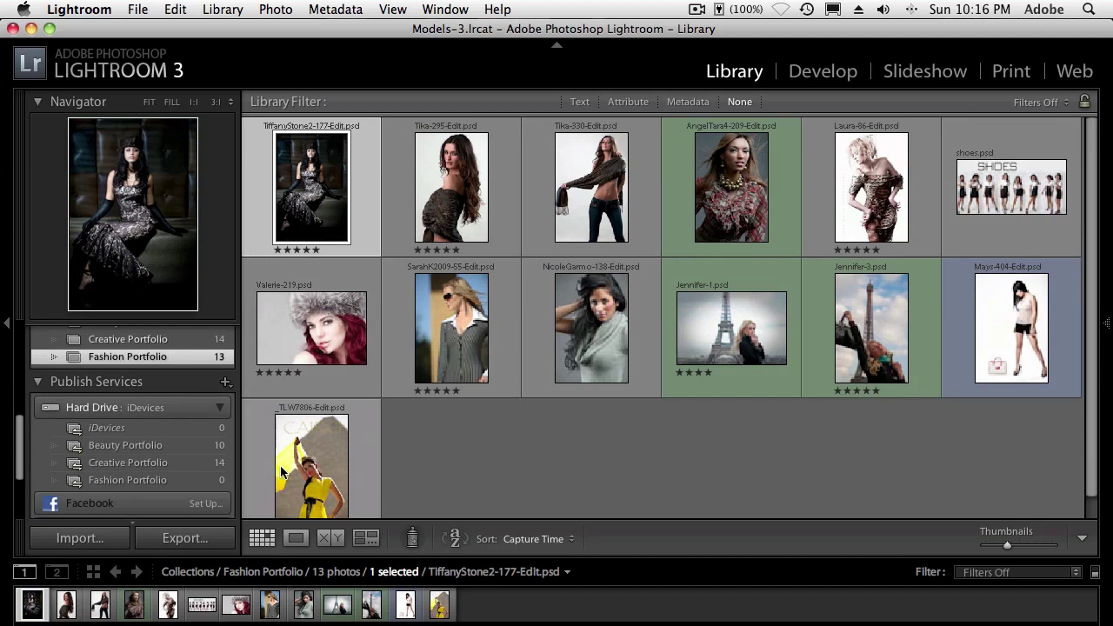
pyautogui.press('super+a')
pyautogui.moveTo(292, 210); pyautogui.dragTo(202, 480)
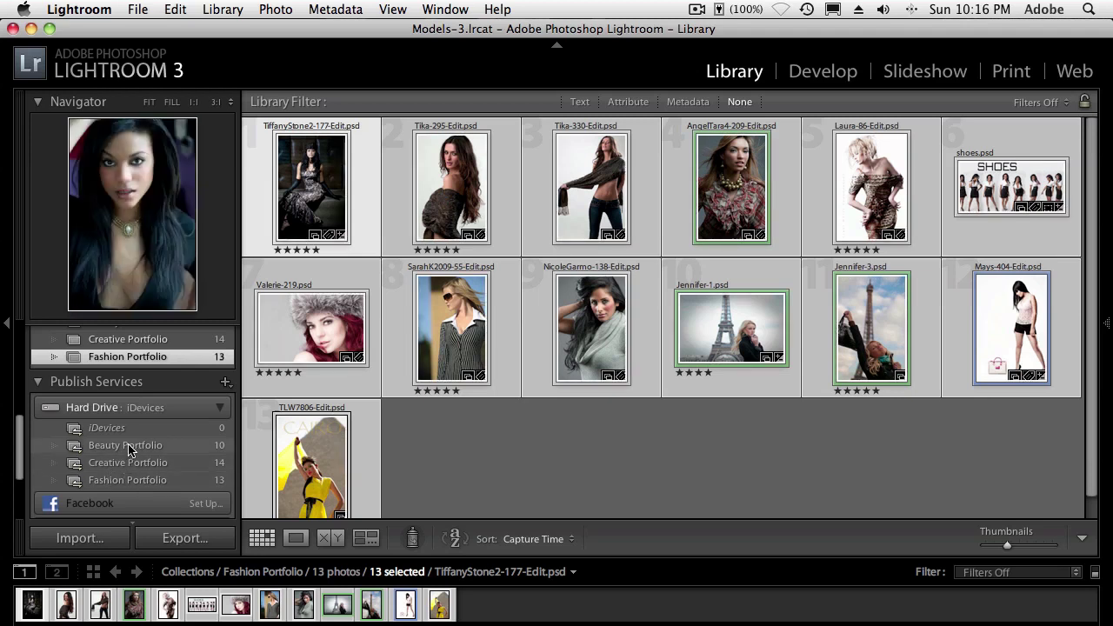
# - Publish the 10 photos in the Beauty Portfolio published folder
pyautogui.click(131, 446)
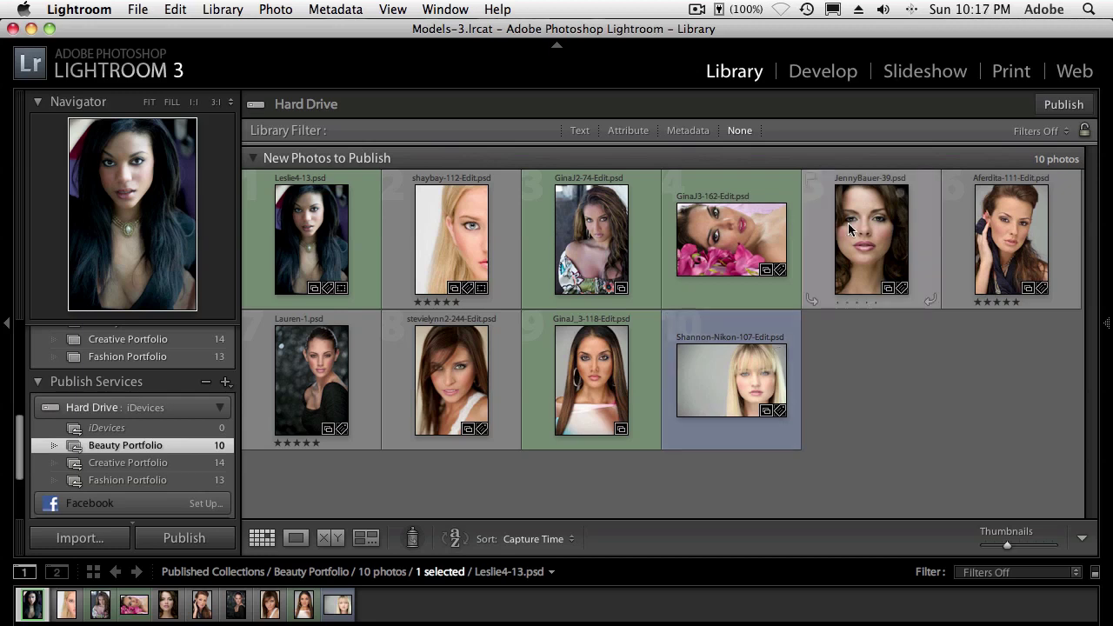
pyautogui.click(1050, 106)
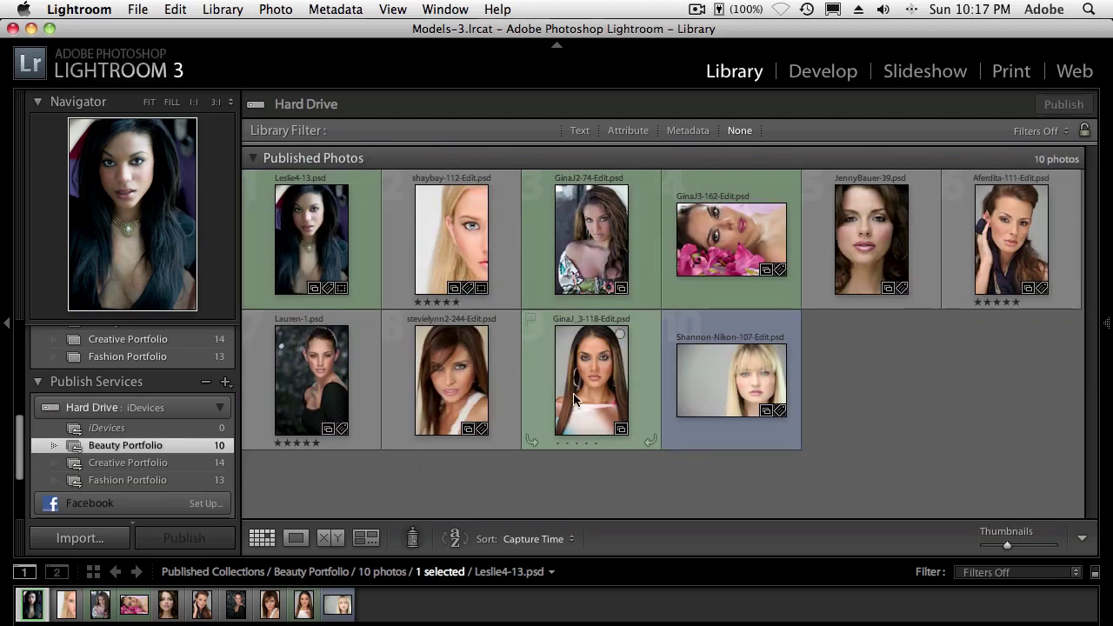
# - Publish the Creative Portfolio (14 photos) and Fashion Portfolio (13 photos) folders
pyautogui.click(139, 467)
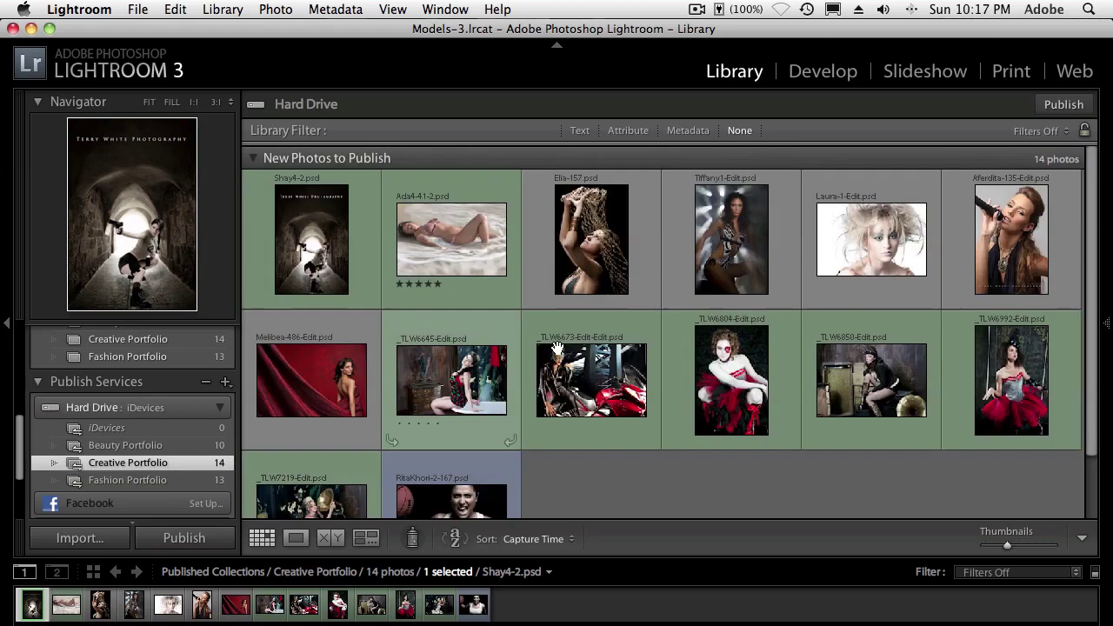
pyautogui.click(1043, 108)
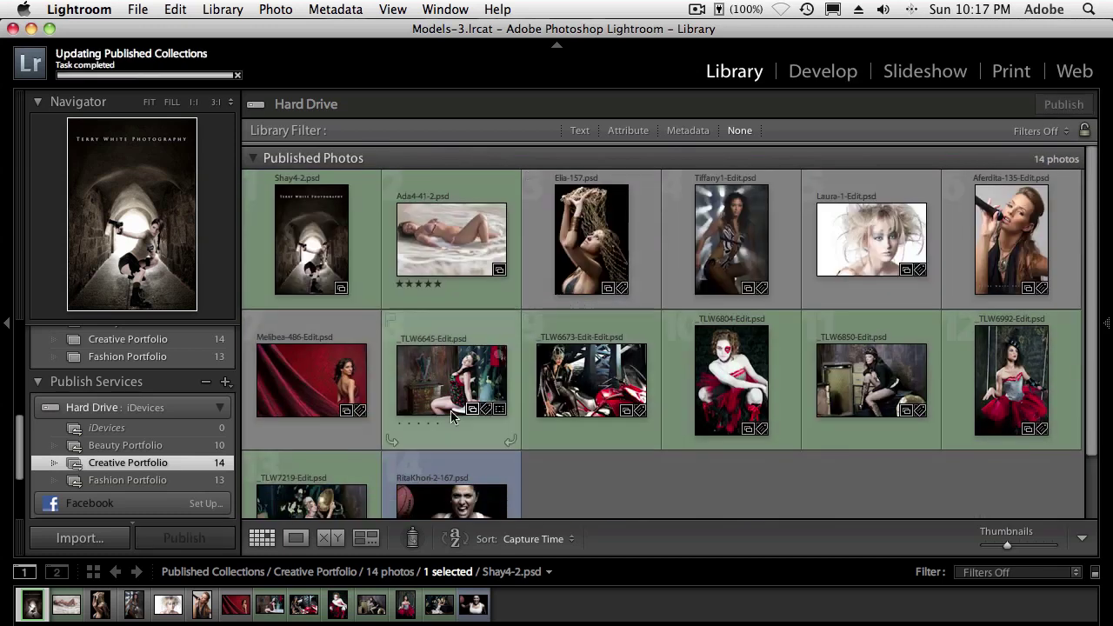
pyautogui.click(130, 480)
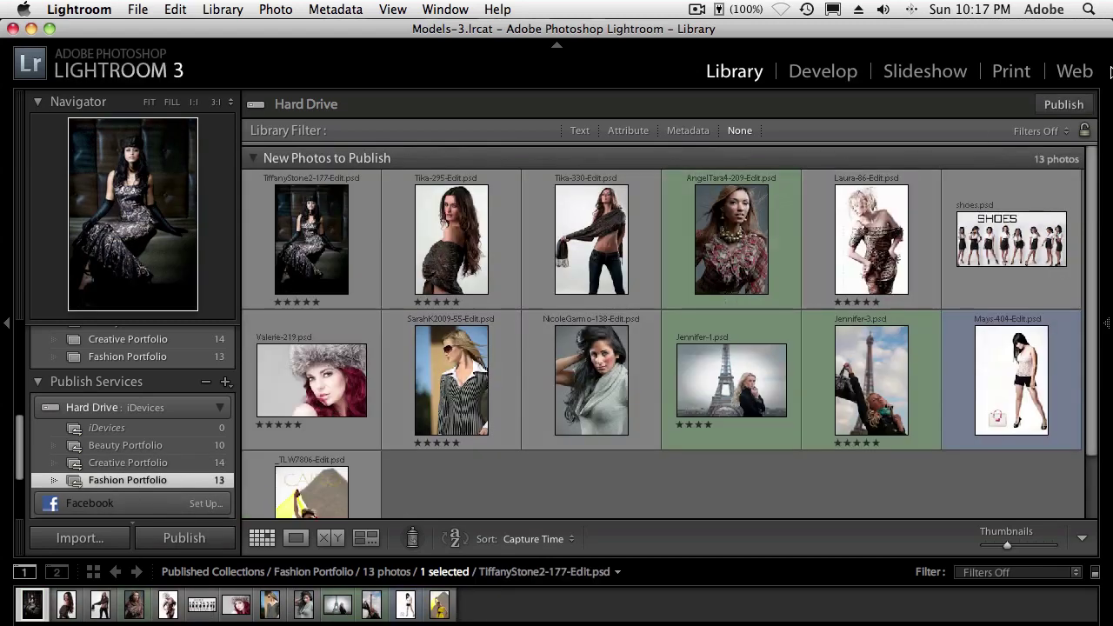
pyautogui.click(1066, 105)
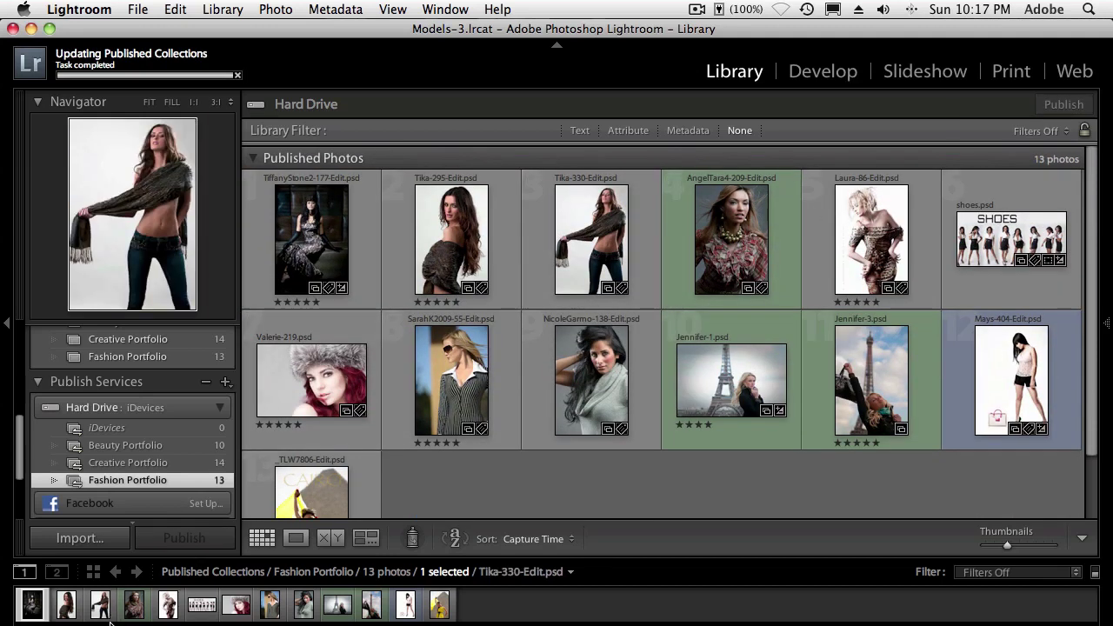
# - In Finder, check the JPEGs inside the Fashion, Creative and Beauty Portfolio folders in iDevices
pyautogui.moveTo(107, 606)
pyautogui.click(33, 605)
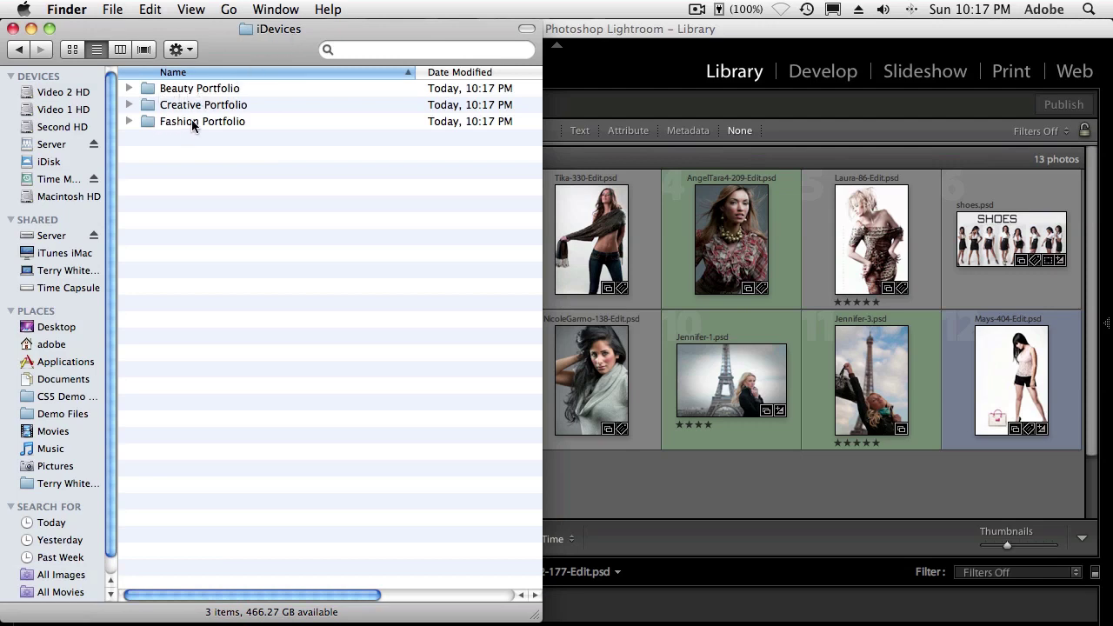
pyautogui.click(128, 121)
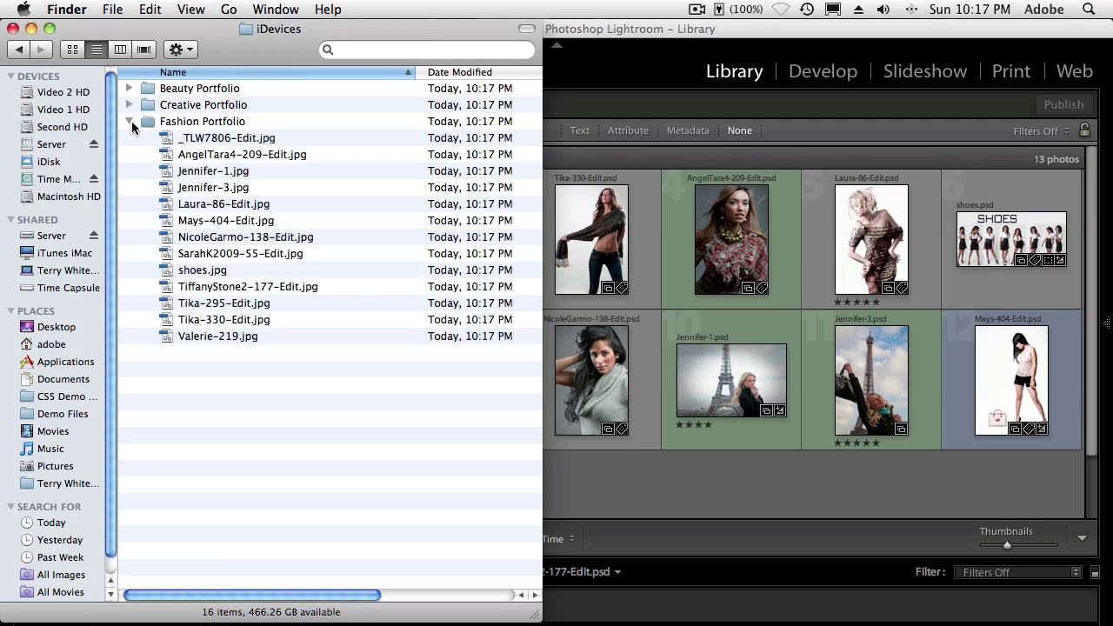
pyautogui.click(129, 121)
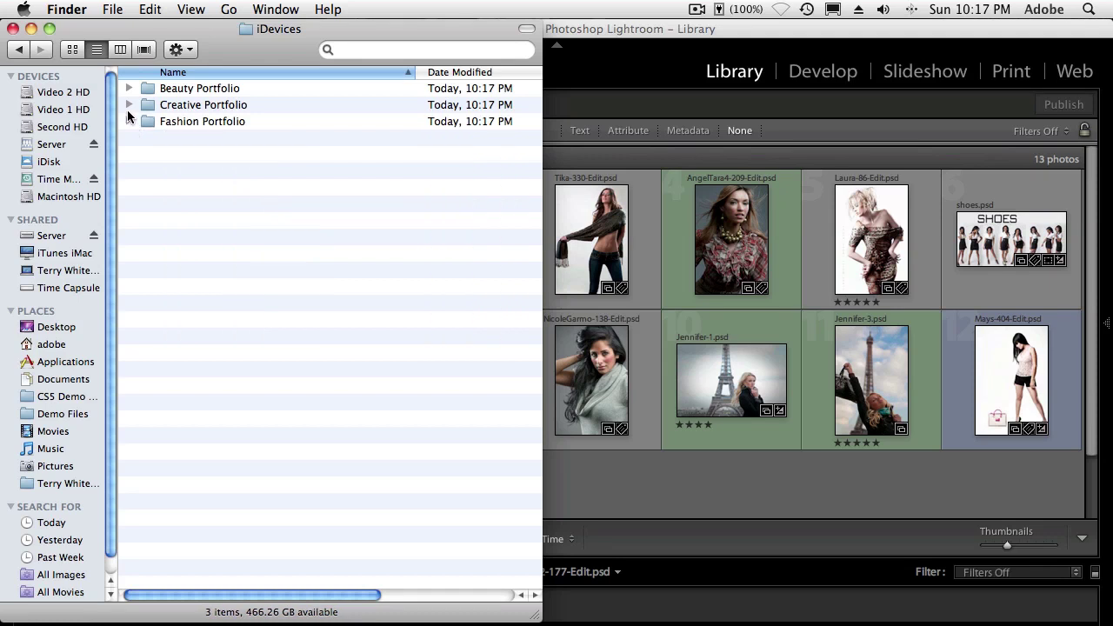
pyautogui.click(129, 104)
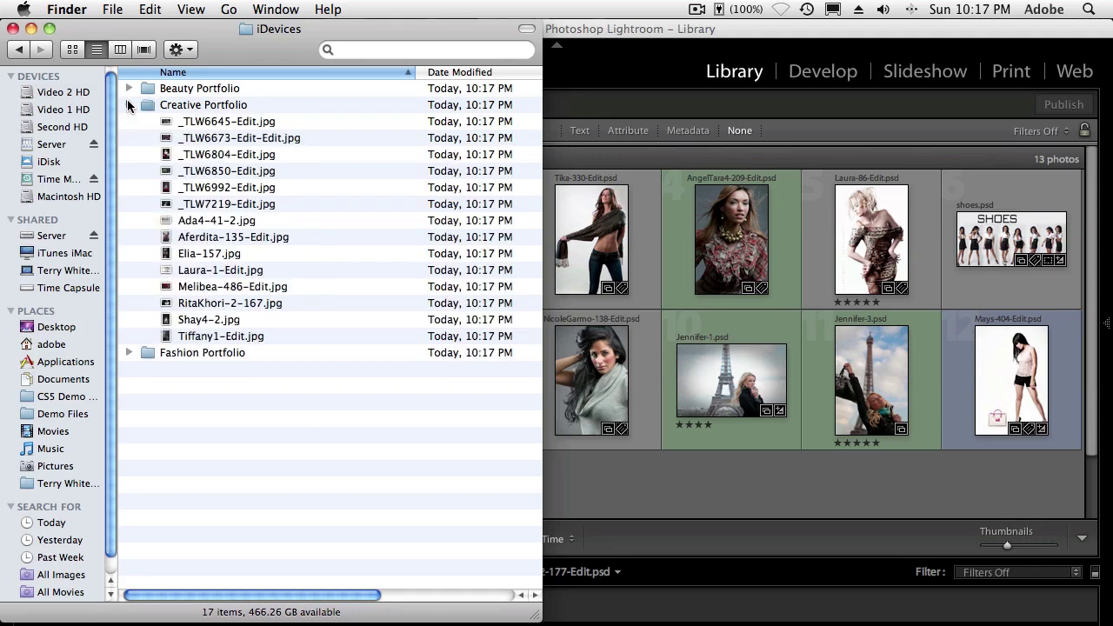
pyautogui.click(129, 104)
pyautogui.click(128, 89)
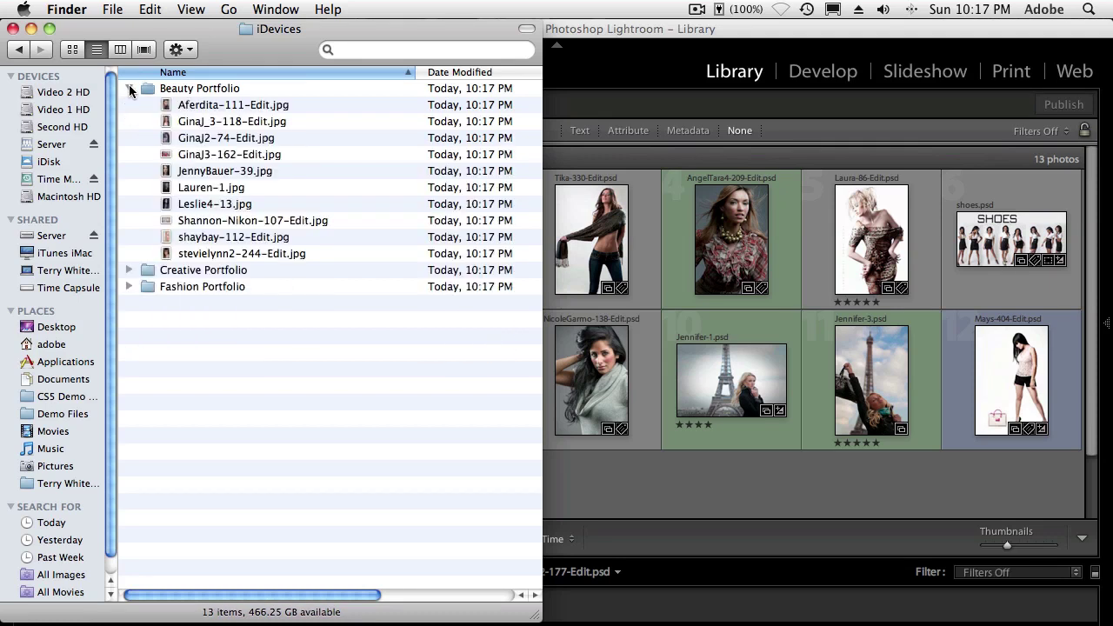
pyautogui.click(129, 89)
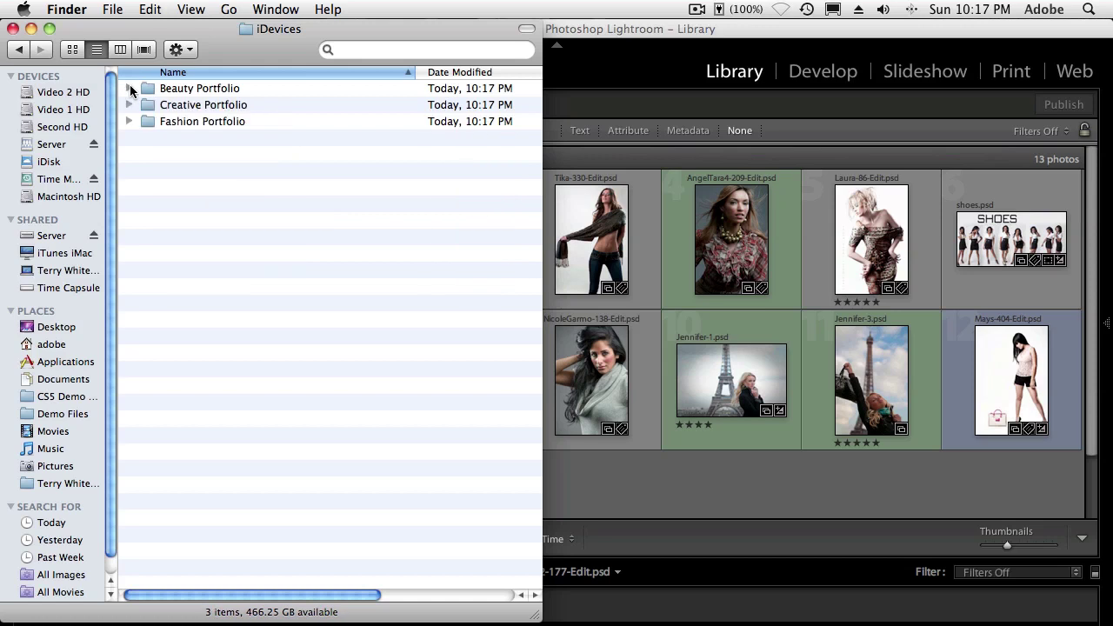
# - Back in Lightroom, clear the selection and select the NicoleGarmo-138 photo in Fashion Portfolio
pyautogui.click(652, 32)
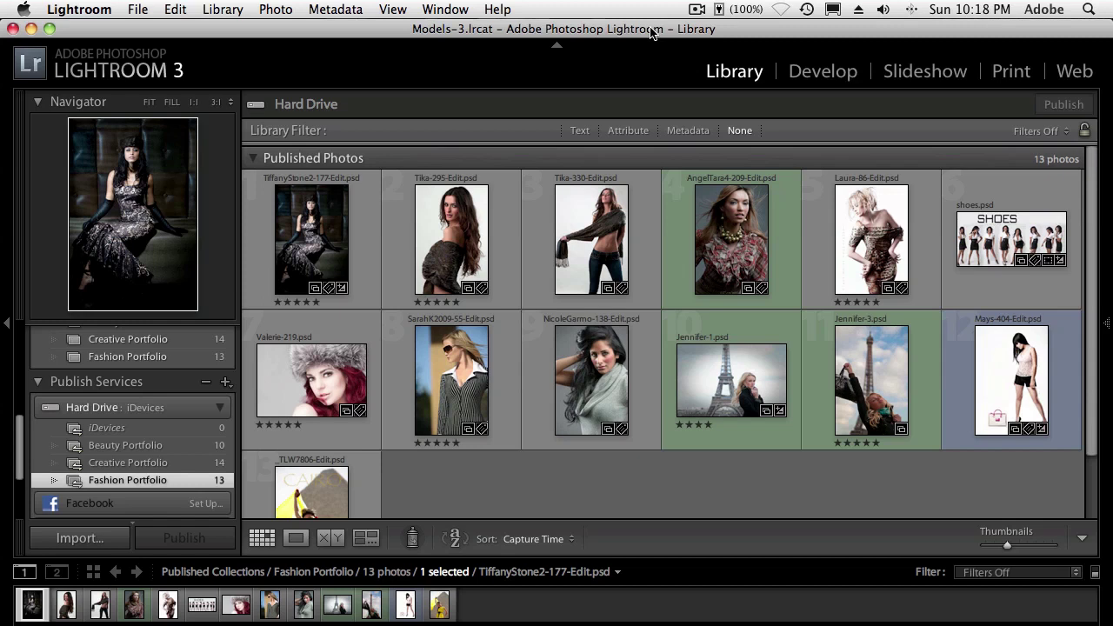
pyautogui.click(641, 475)
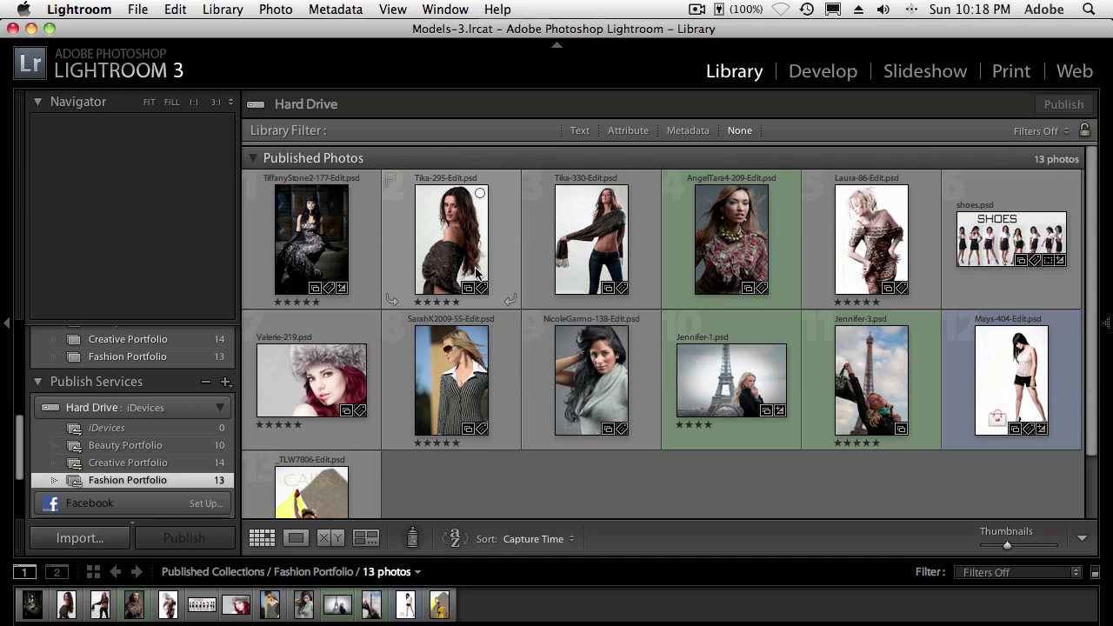
pyautogui.click(584, 375)
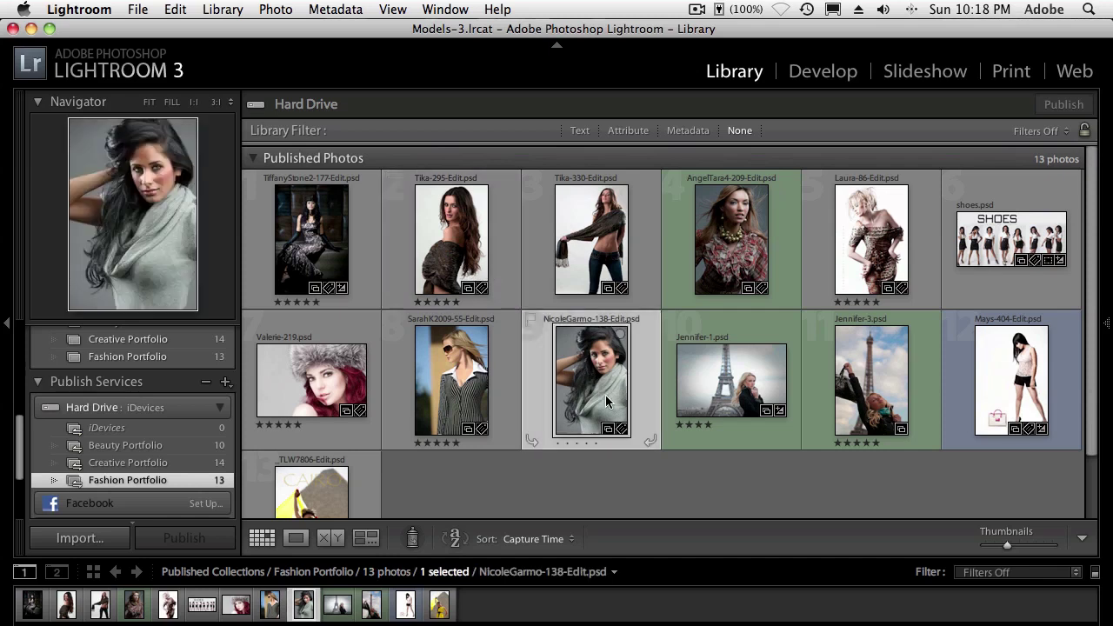
# - In Develop, raise Fill Light to 20, Exposure to +0.25 and Vibrance to +41
pyautogui.press('d')
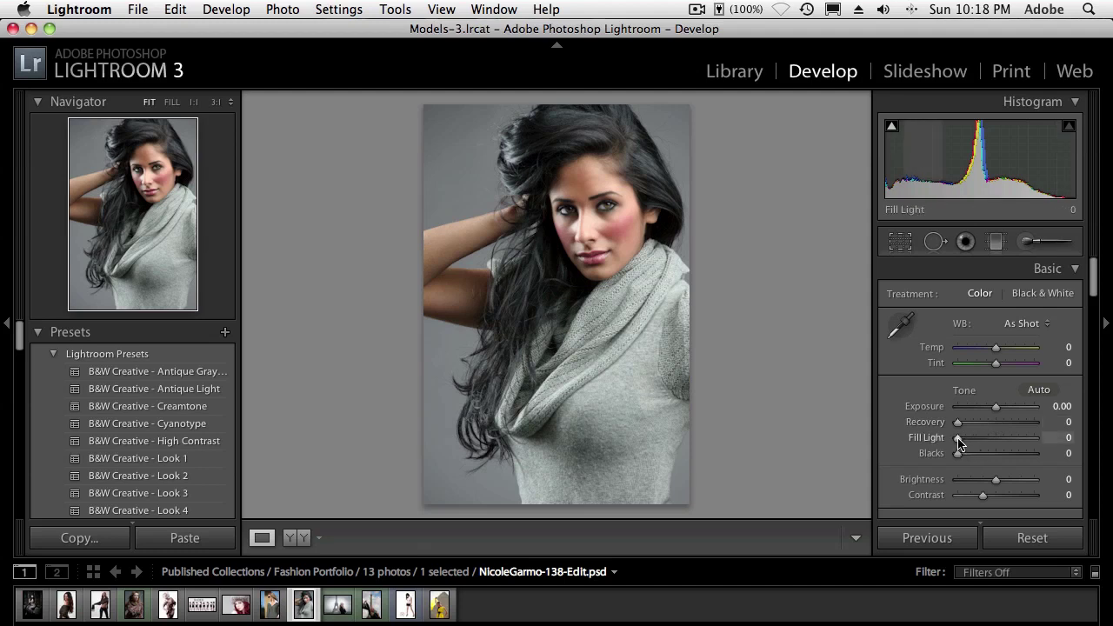
pyautogui.moveTo(958, 442); pyautogui.dragTo(975, 442)
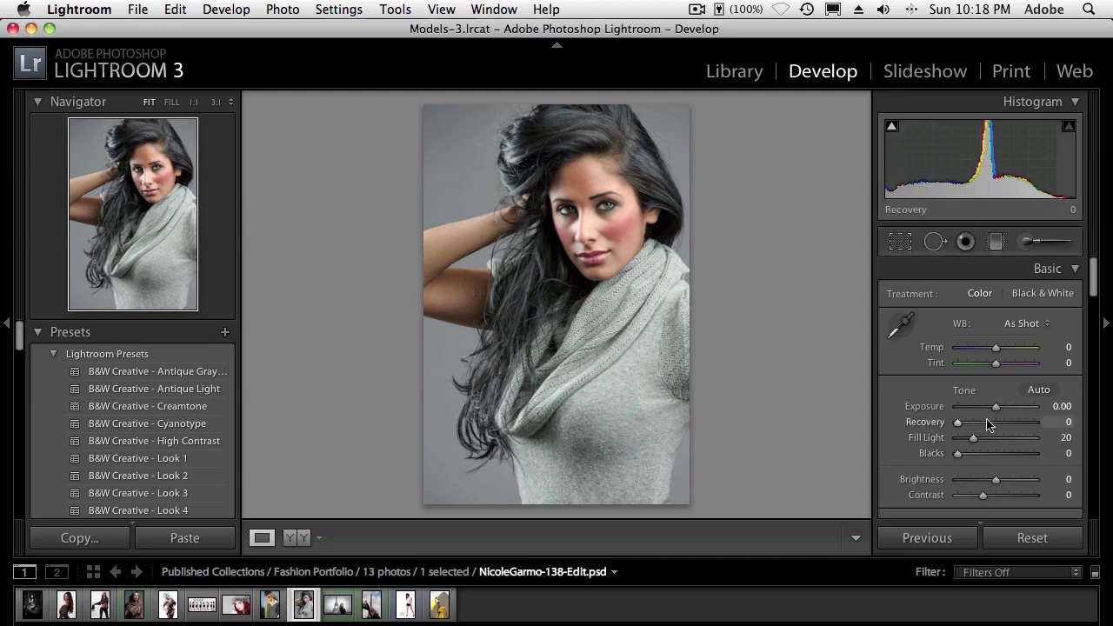
pyautogui.moveTo(996, 407); pyautogui.dragTo(998, 411)
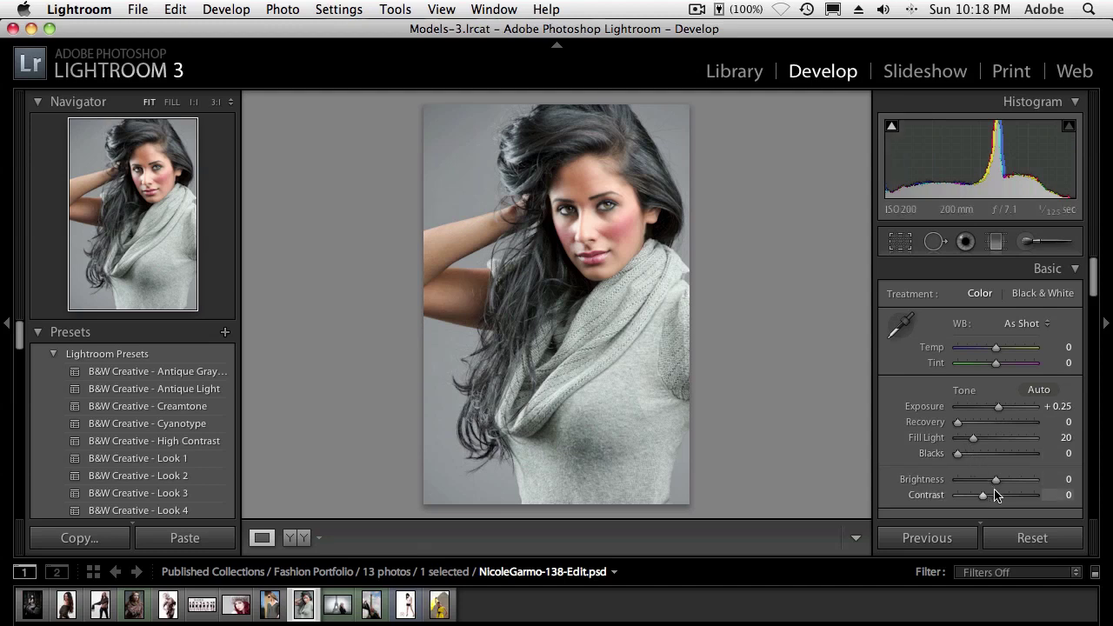
pyautogui.scroll(-5, 997, 477)
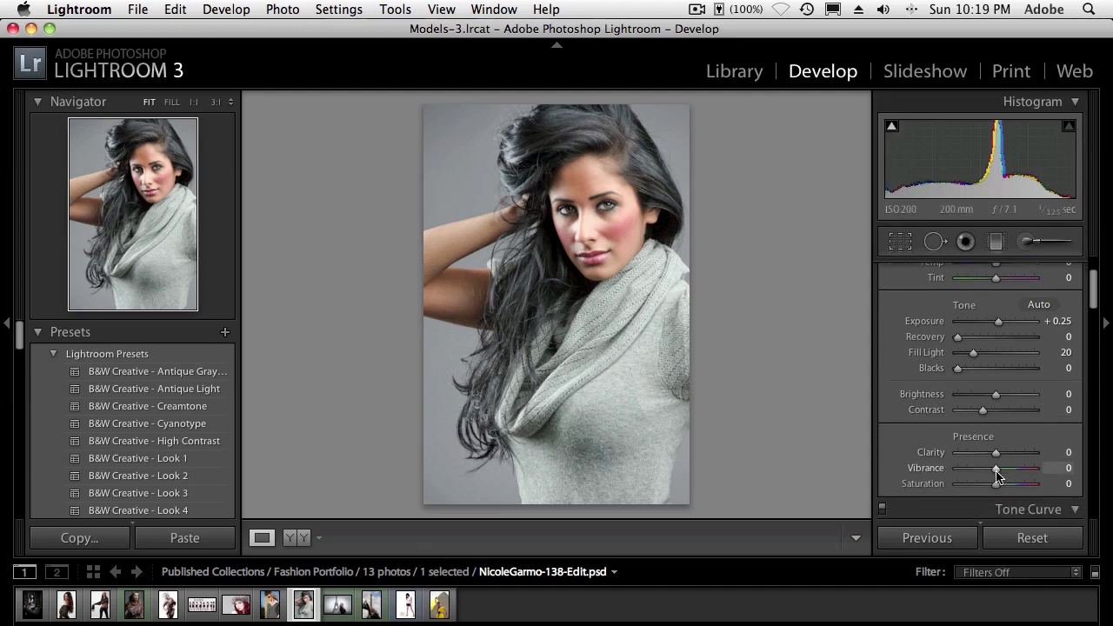
pyautogui.moveTo(995, 471)
pyautogui.mouseDown()
pyautogui.moveTo(1014, 468)
pyautogui.moveTo(1008, 455)
pyautogui.mouseUp()
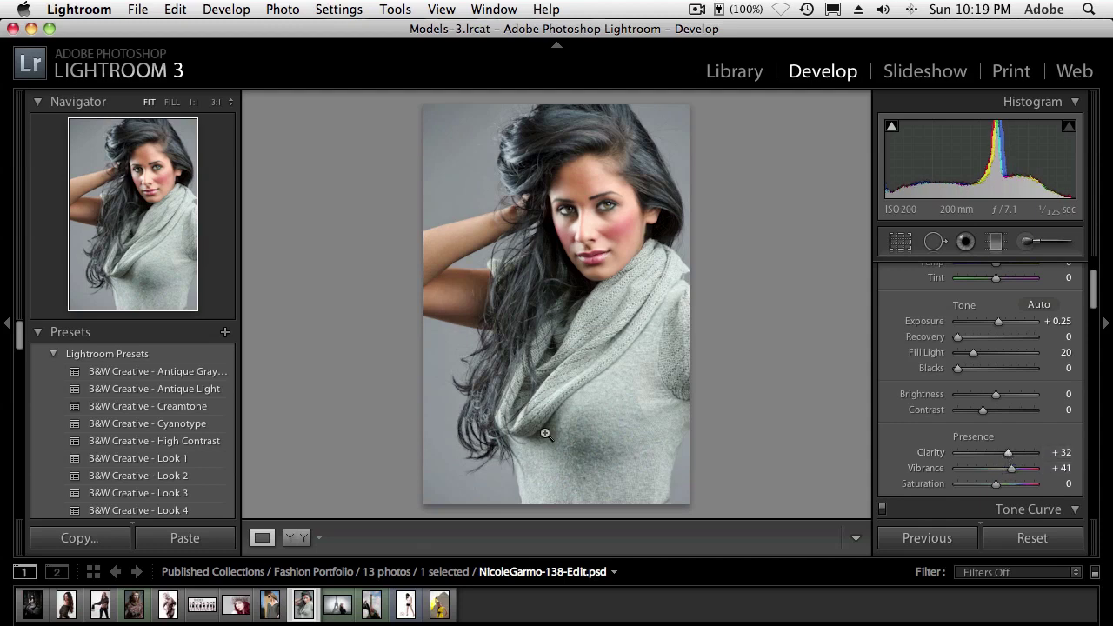
# - Apply the Sharpening - Wide Edges (Faces) preset and return to the Library grid
pyautogui.scroll(-3, 90, 418)
pyautogui.scroll(-20, 91, 416)
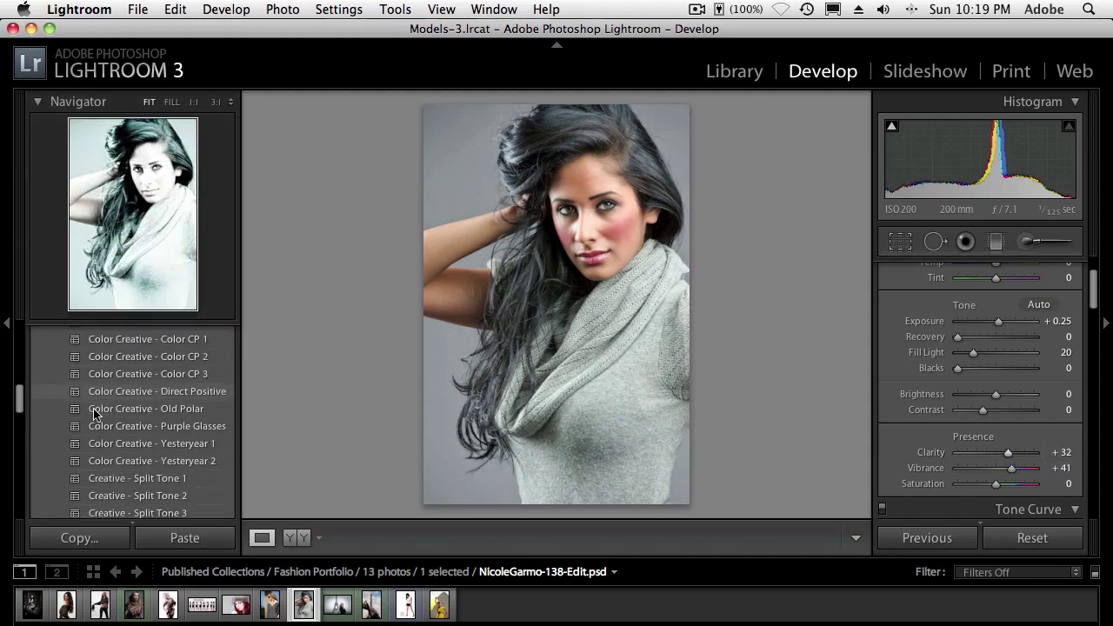
pyautogui.scroll(-5, 96, 413)
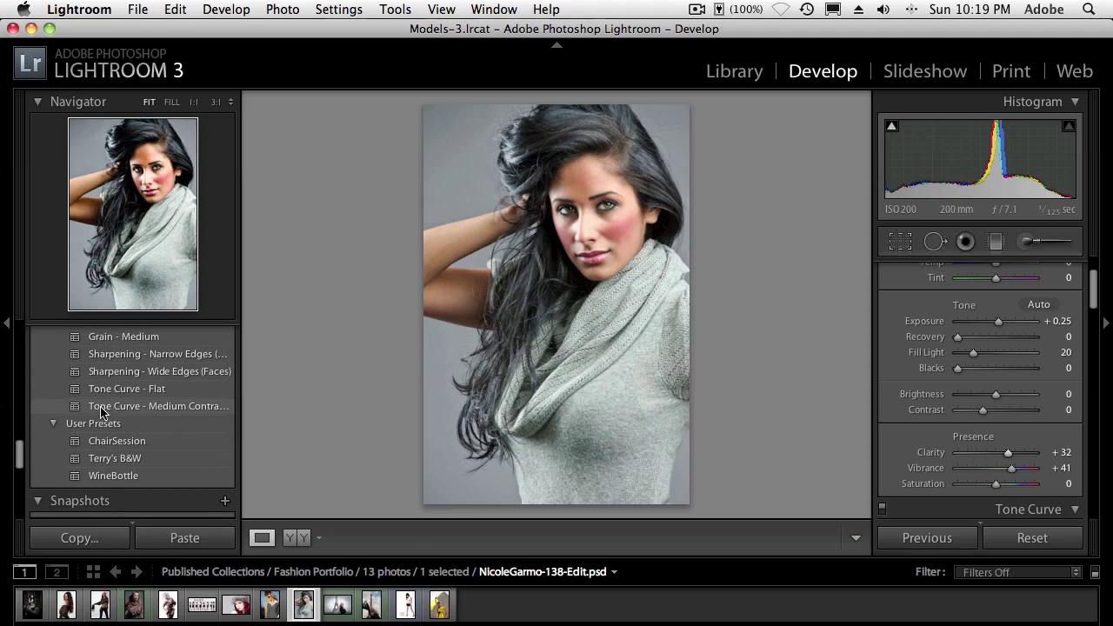
pyautogui.click(139, 372)
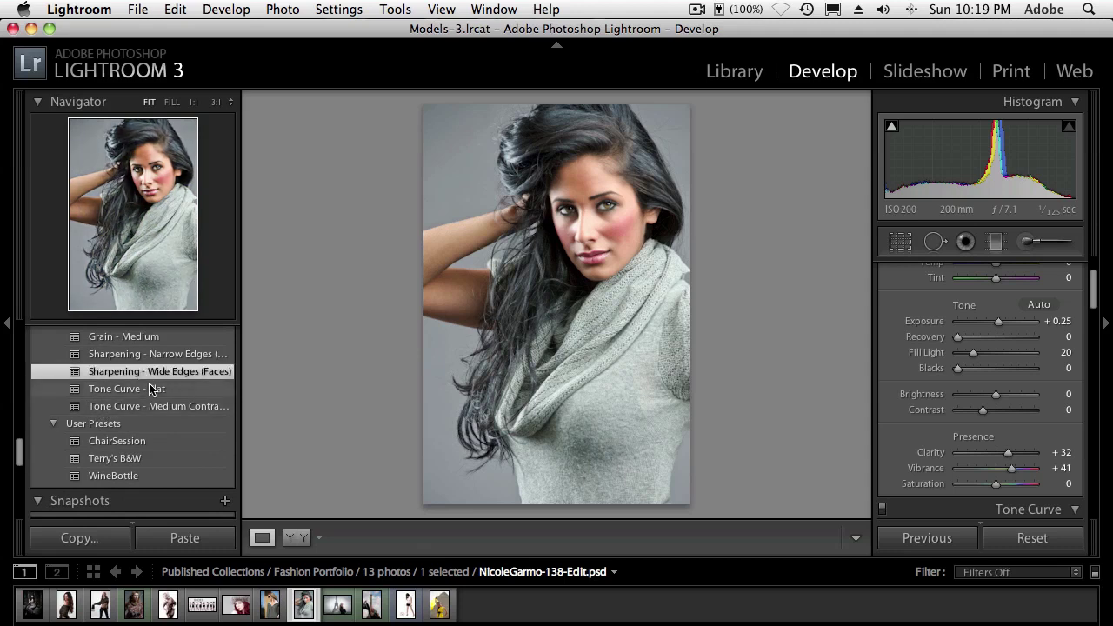
pyautogui.press('g')
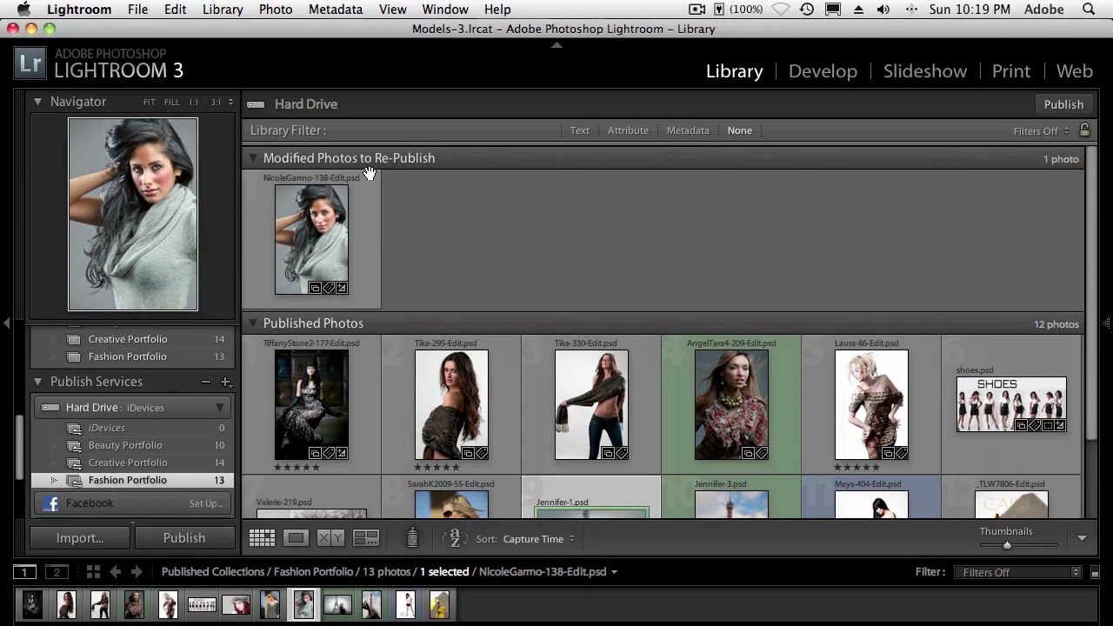
pyautogui.click(1063, 104)
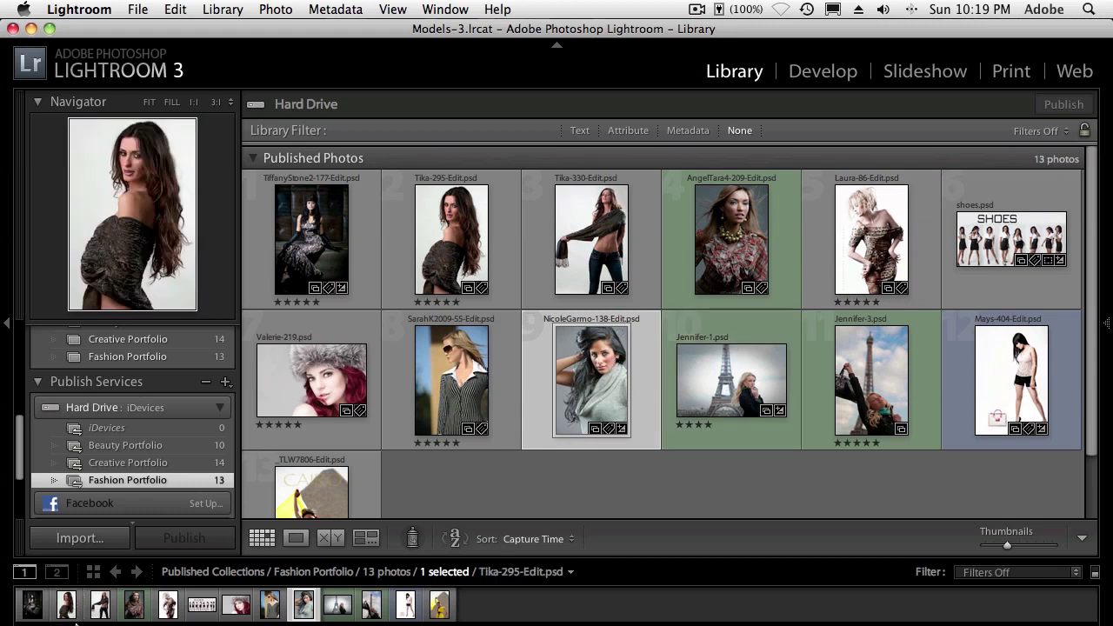
pyautogui.moveTo(61, 619)
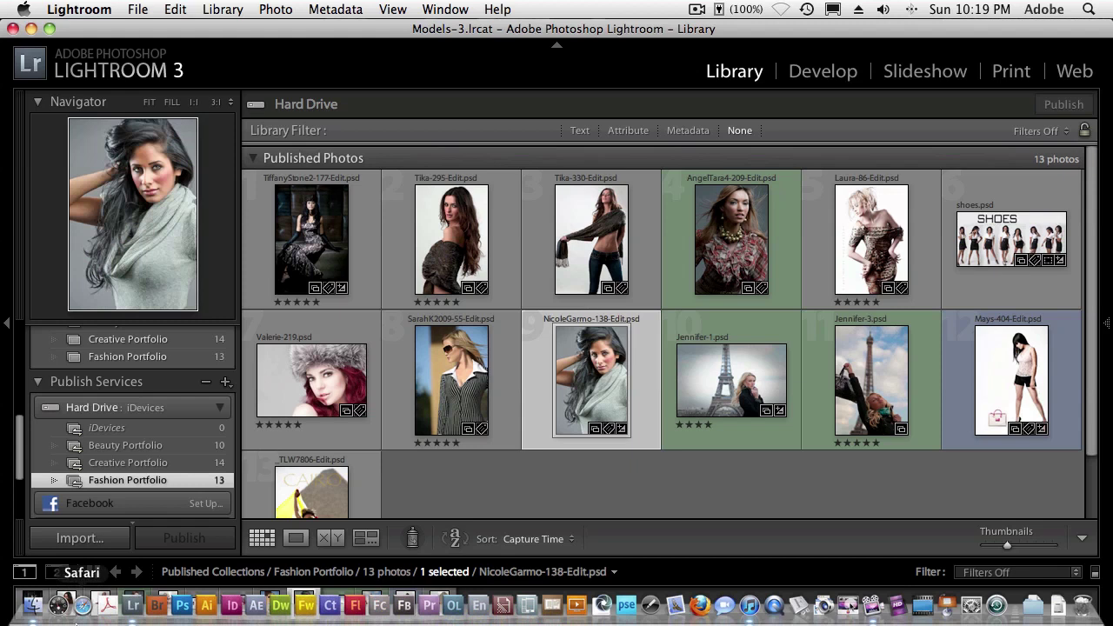
pyautogui.click(33, 607)
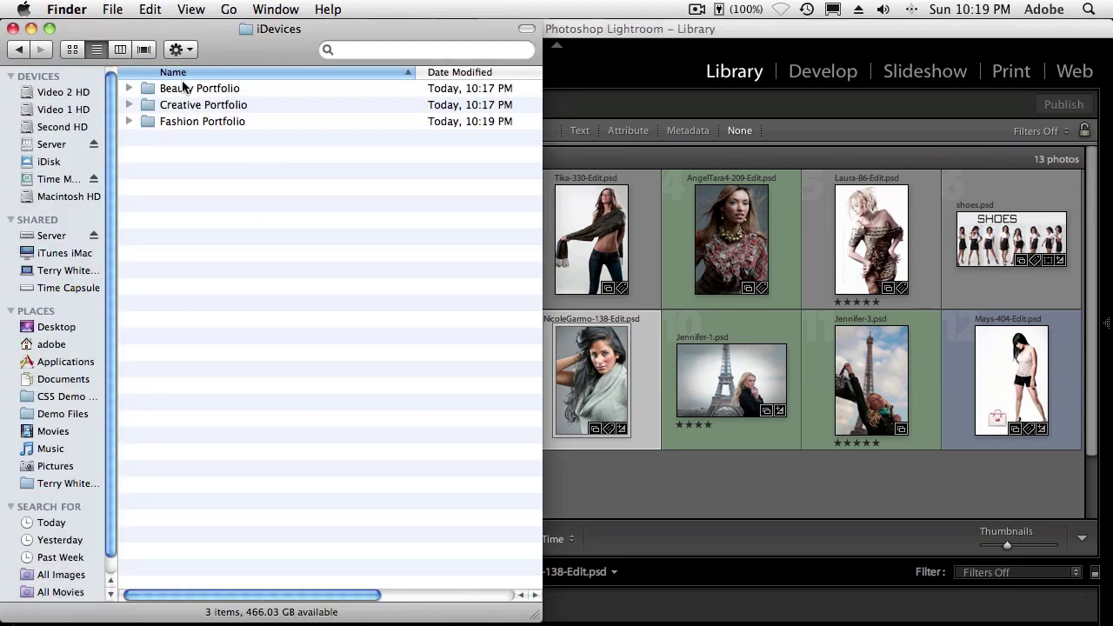
pyautogui.click(129, 121)
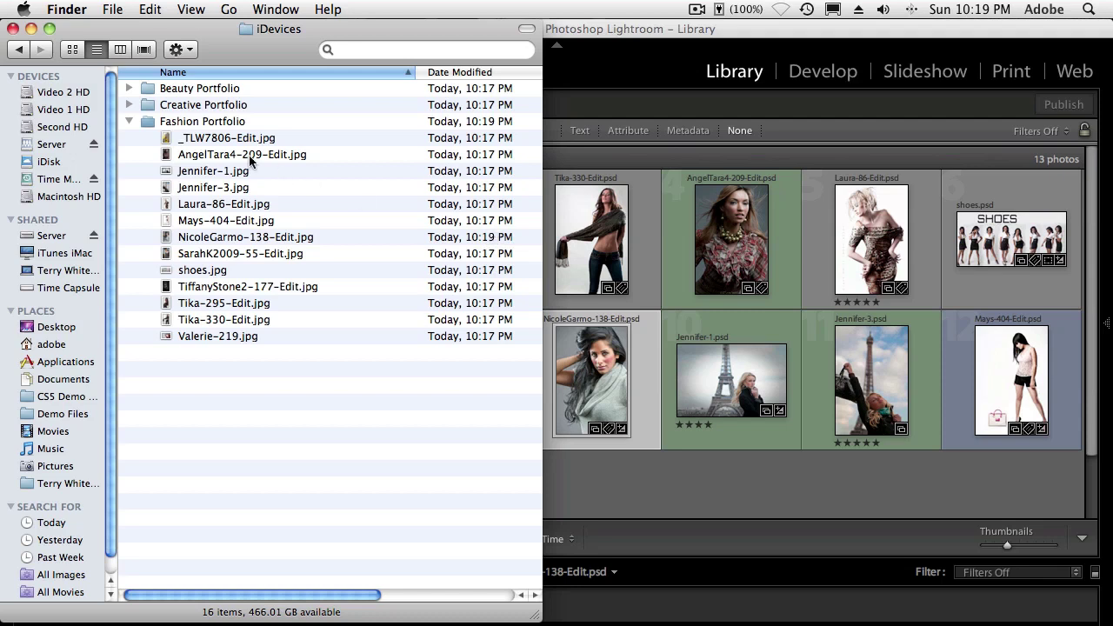
pyautogui.click(129, 123)
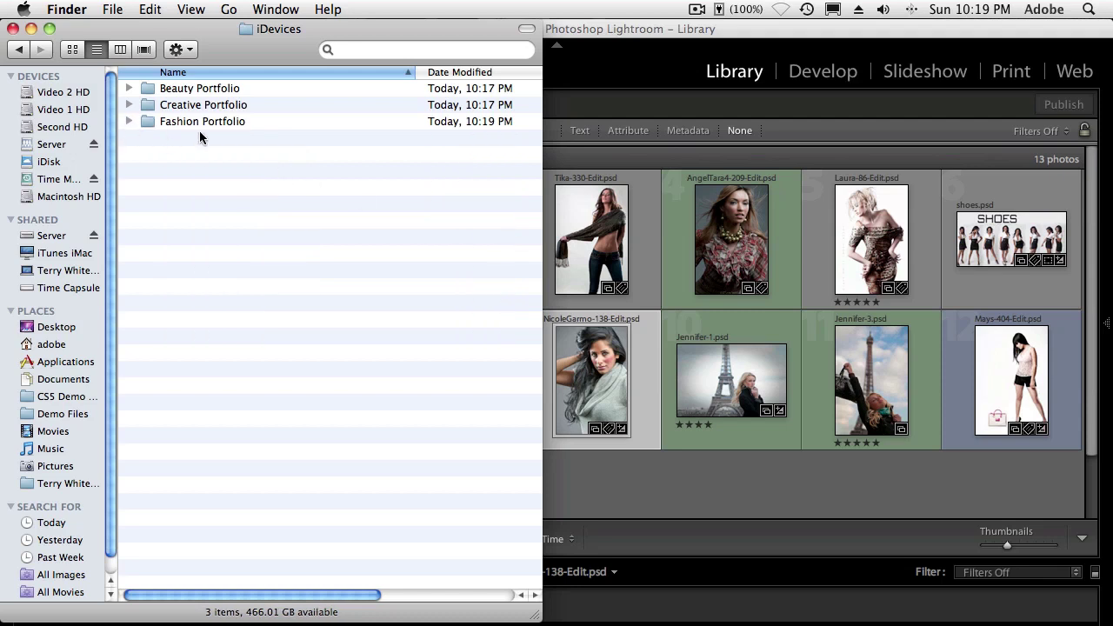
pyautogui.click(602, 35)
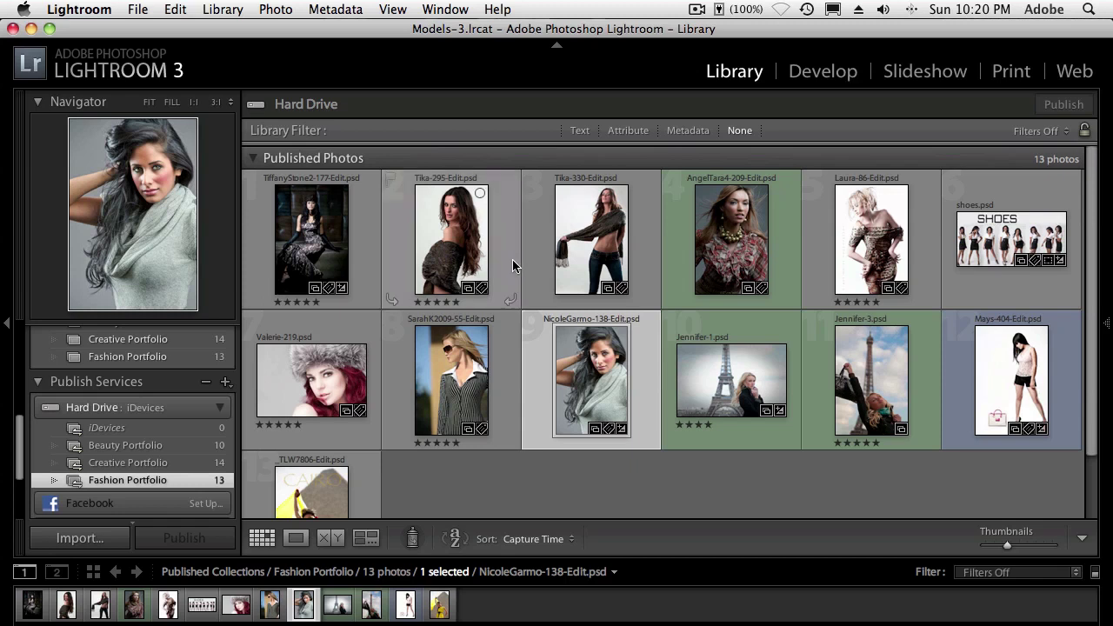
# - Drag the close-up portrait from the edits collection into Beauty Portfolio and publish it
pyautogui.scroll(-3, 147, 427)
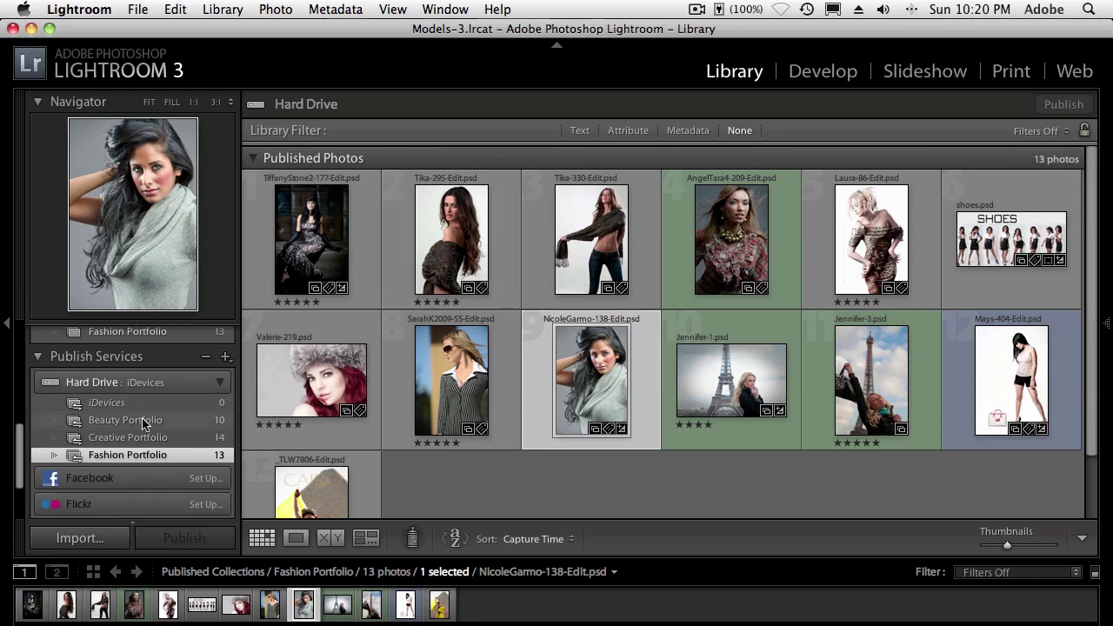
pyautogui.scroll(5, 146, 416)
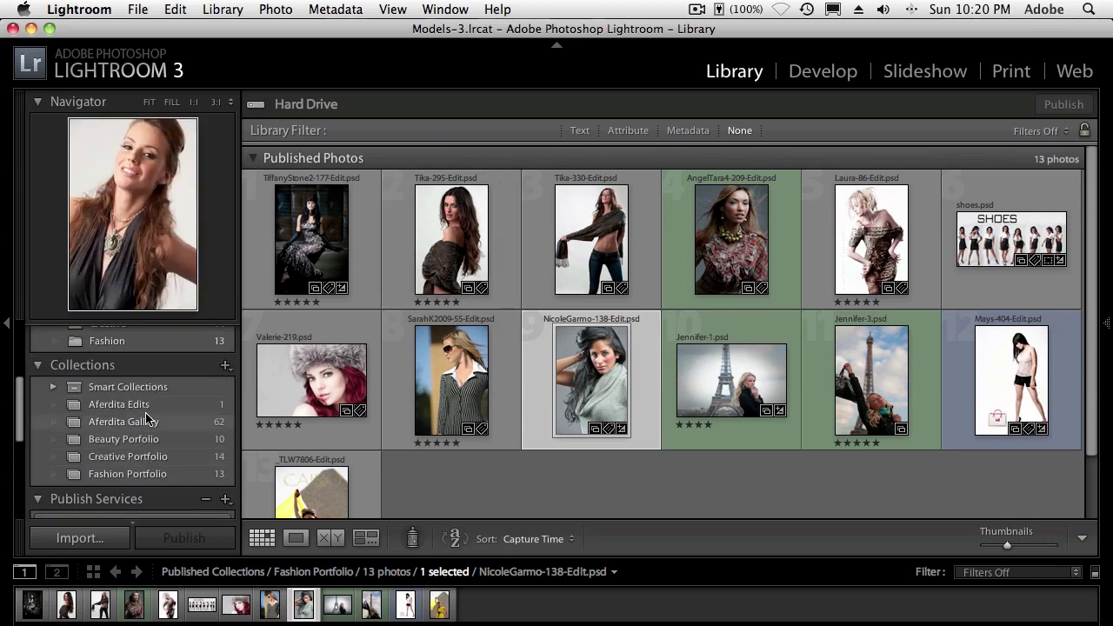
pyautogui.click(147, 405)
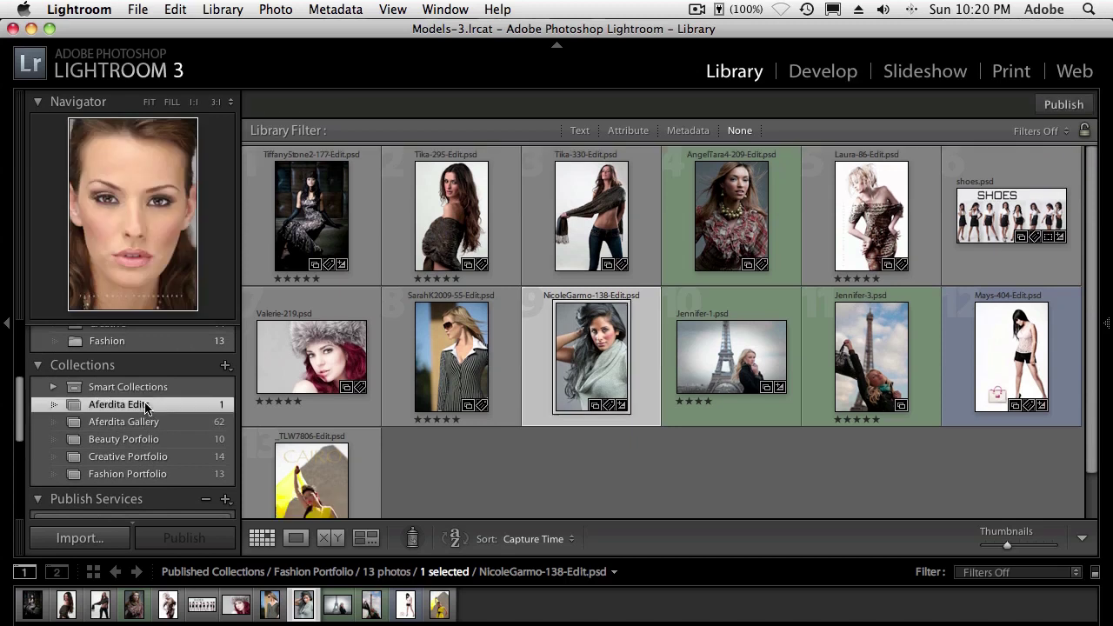
pyautogui.scroll(-2, 184, 431)
pyautogui.scroll(-1, 184, 432)
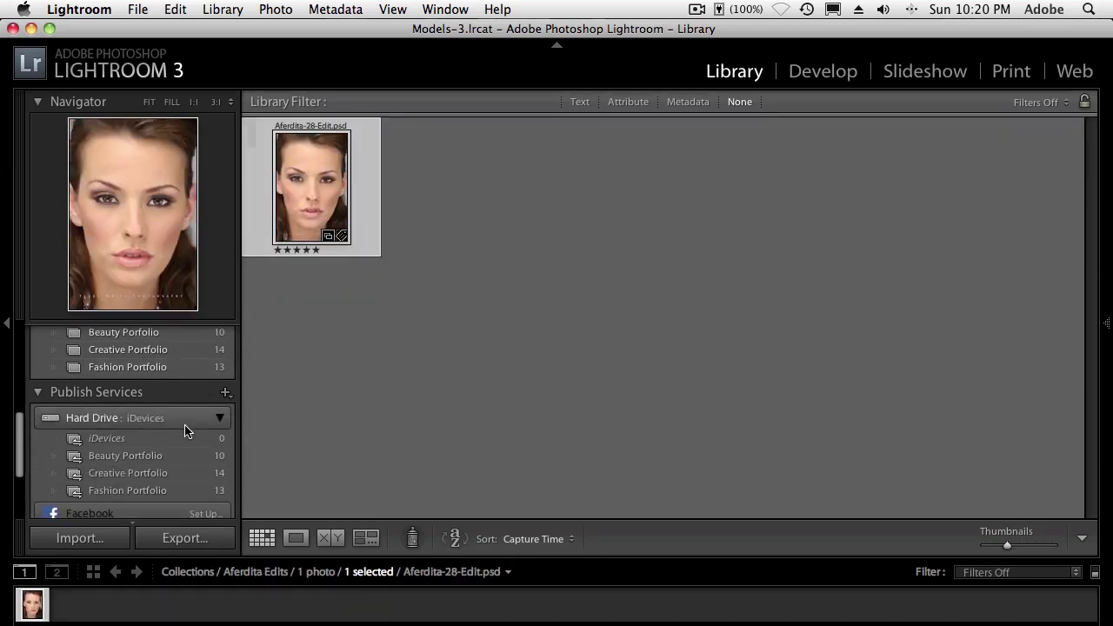
pyautogui.moveTo(322, 176); pyautogui.dragTo(200, 453)
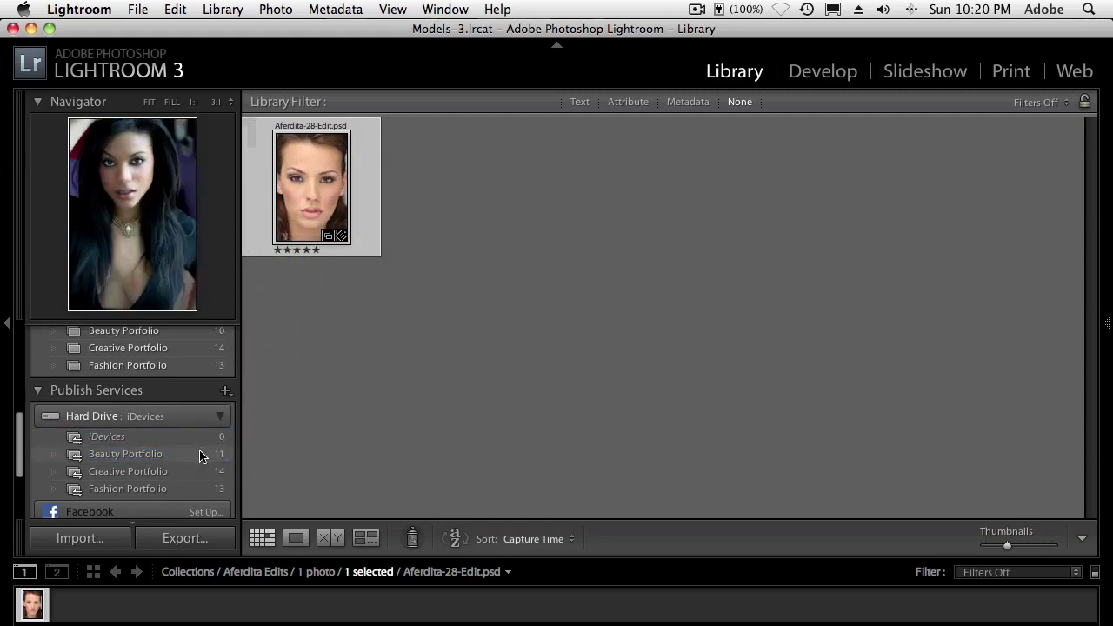
pyautogui.click(200, 454)
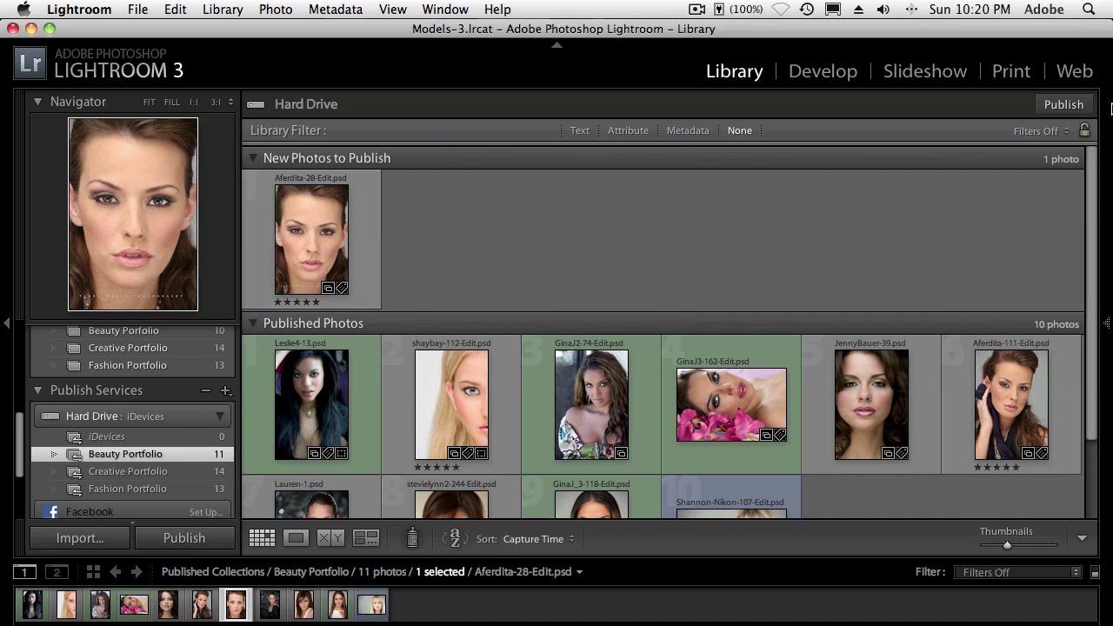
pyautogui.click(1064, 105)
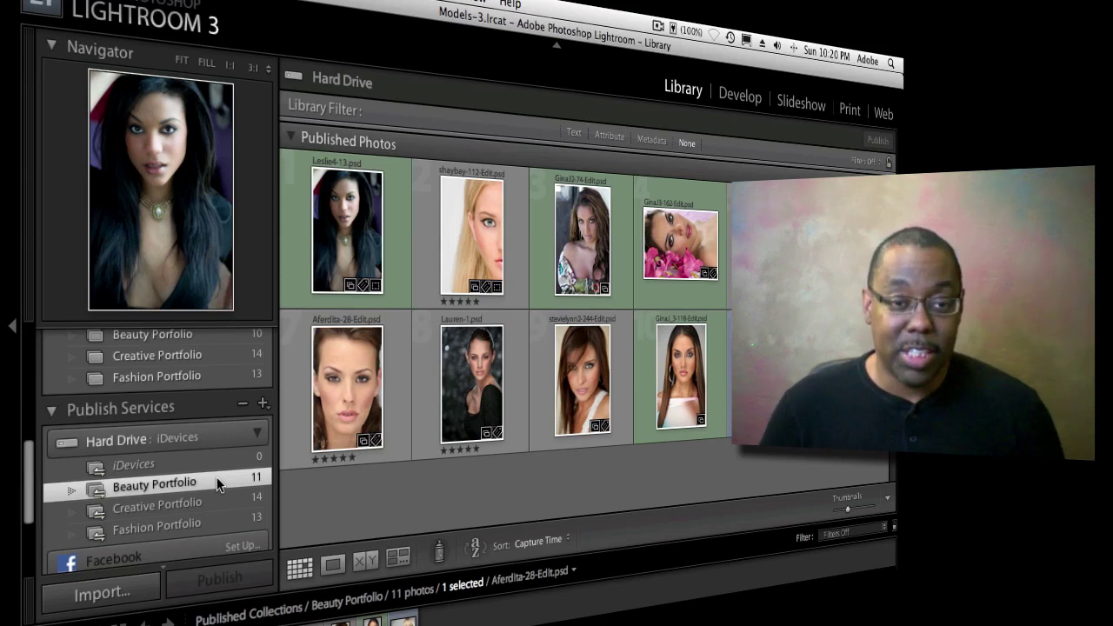
# - In iTunes, enable Sync Photos and select the iDevices folder as the photo source
pyautogui.press('super+Tab')
pyautogui.press('super+Tab')
pyautogui.press('super+Tab')
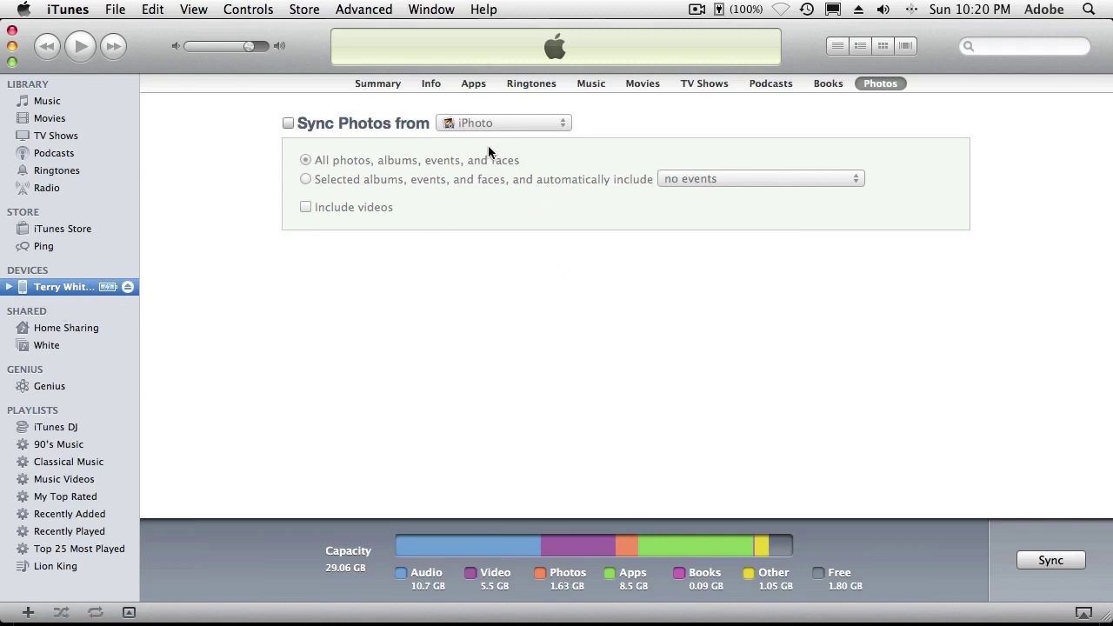
pyautogui.click(354, 123)
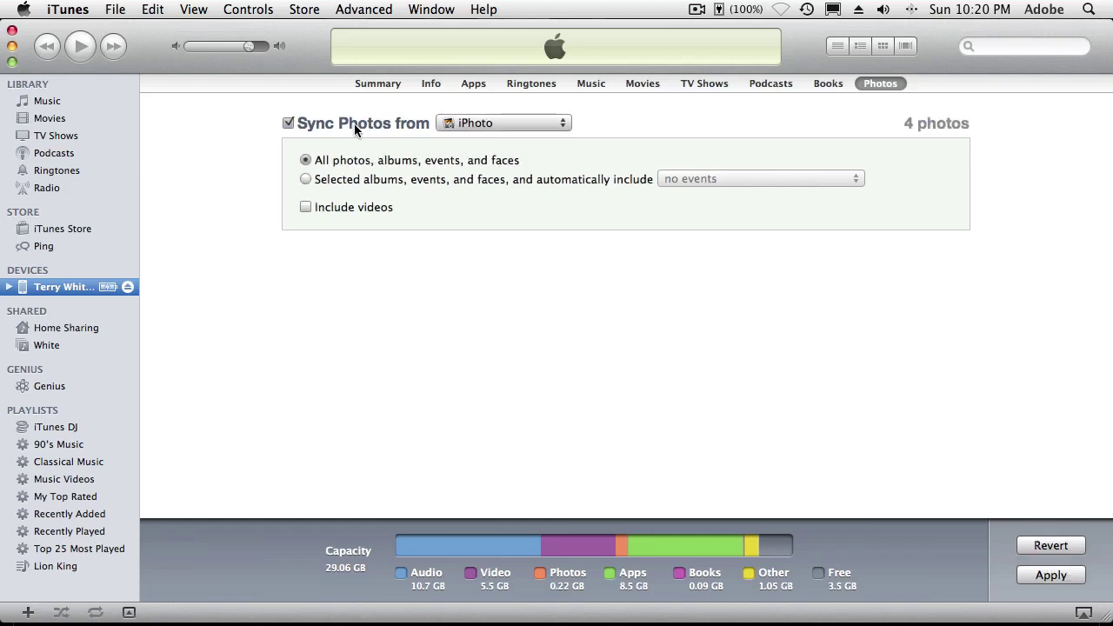
pyautogui.click(500, 123)
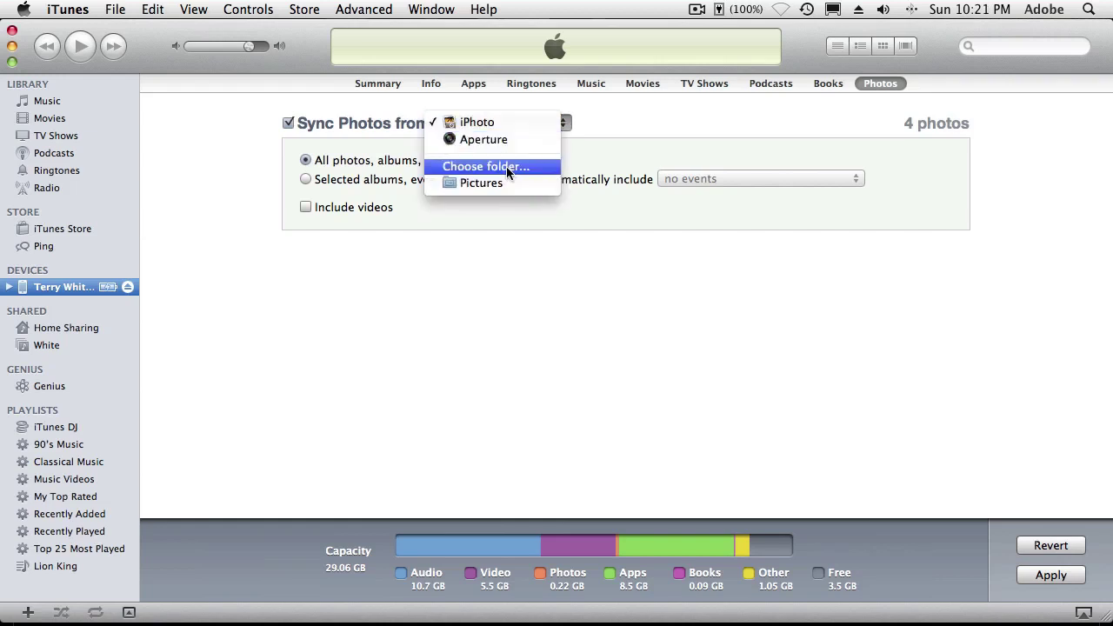
pyautogui.click(506, 166)
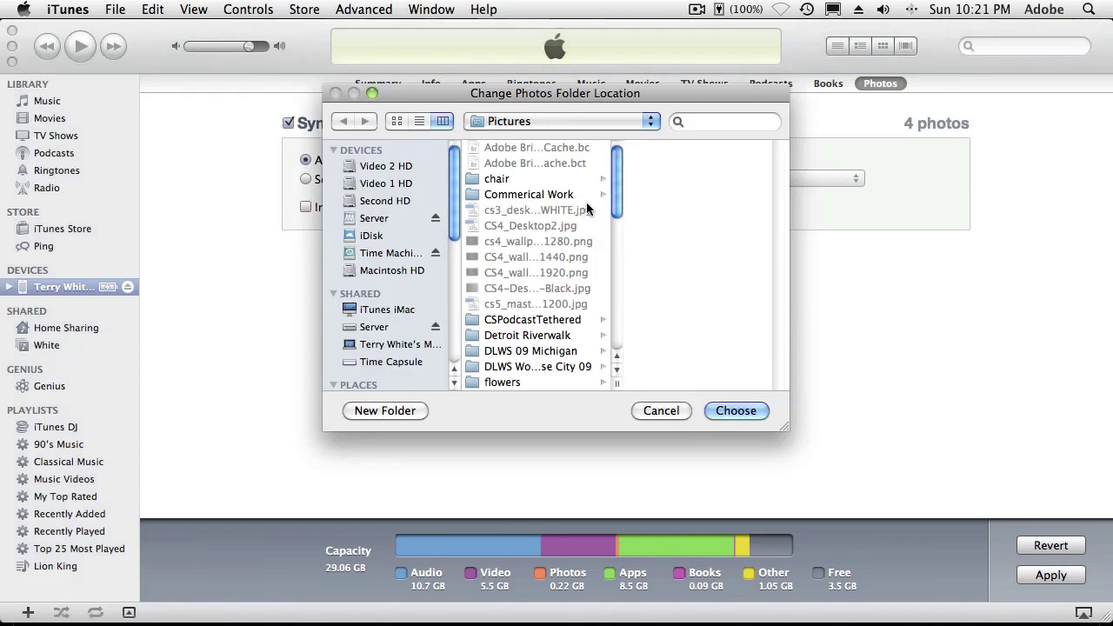
pyautogui.moveTo(614, 197); pyautogui.dragTo(613, 254)
pyautogui.click(530, 274)
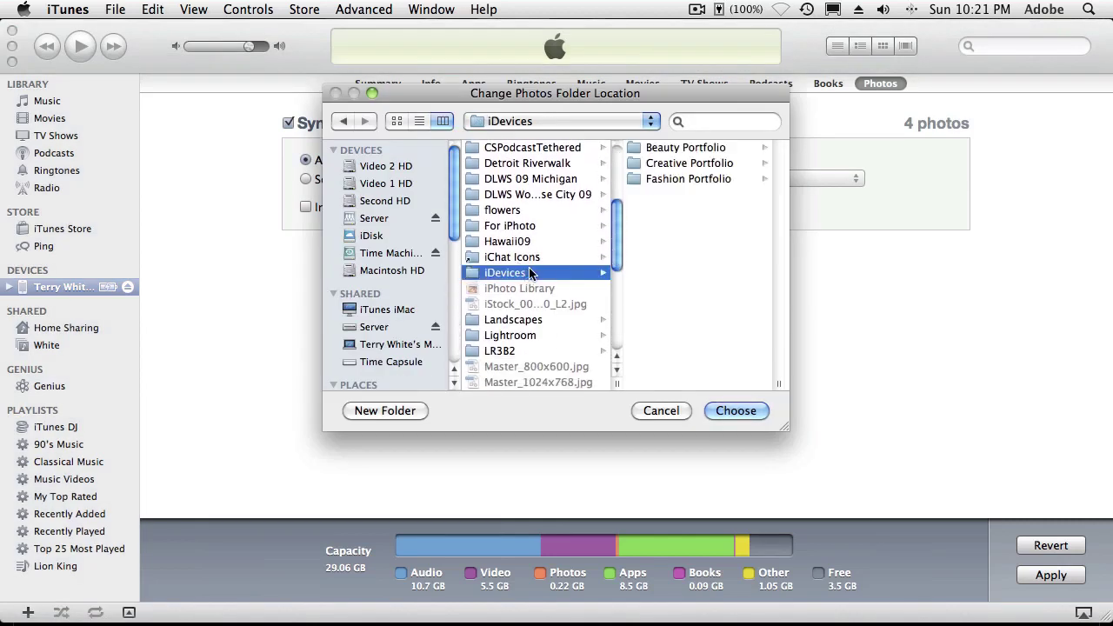
pyautogui.click(721, 413)
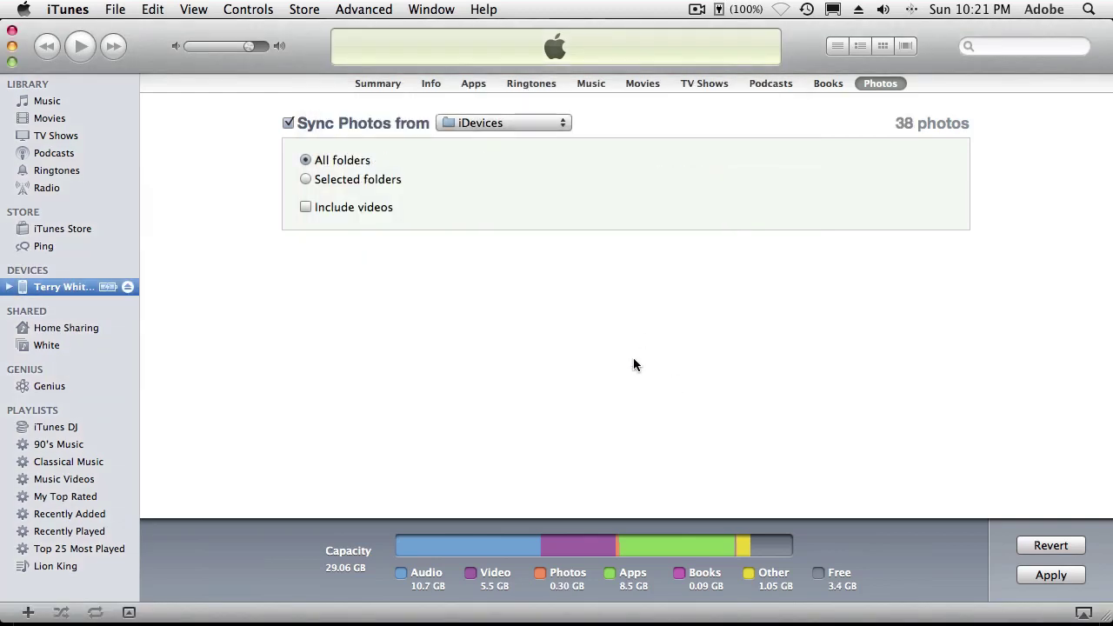